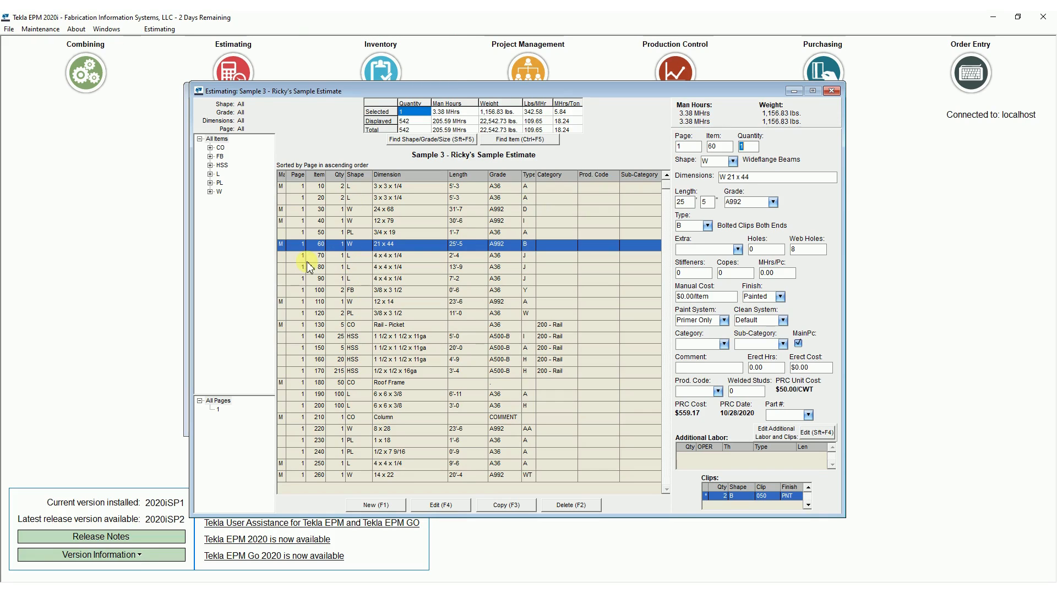
click(41, 31)
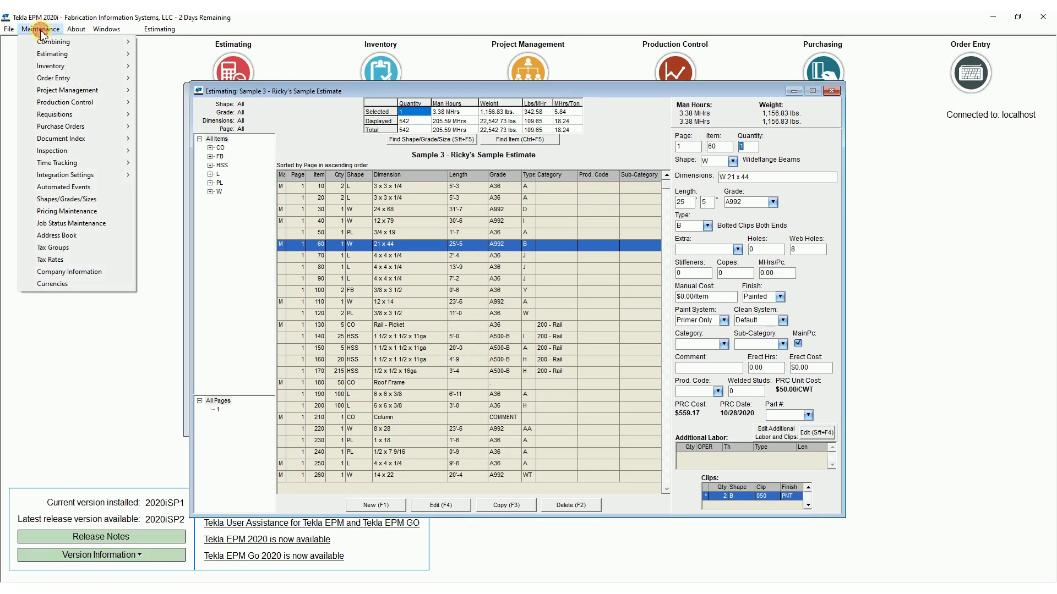
mouse_move(51, 55)
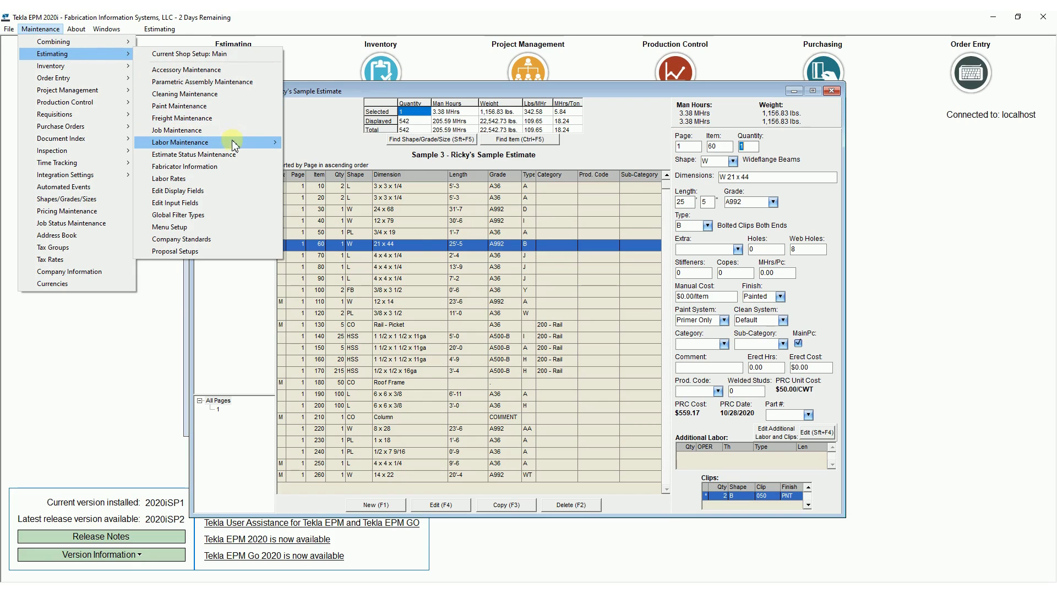
mouse_move(233, 147)
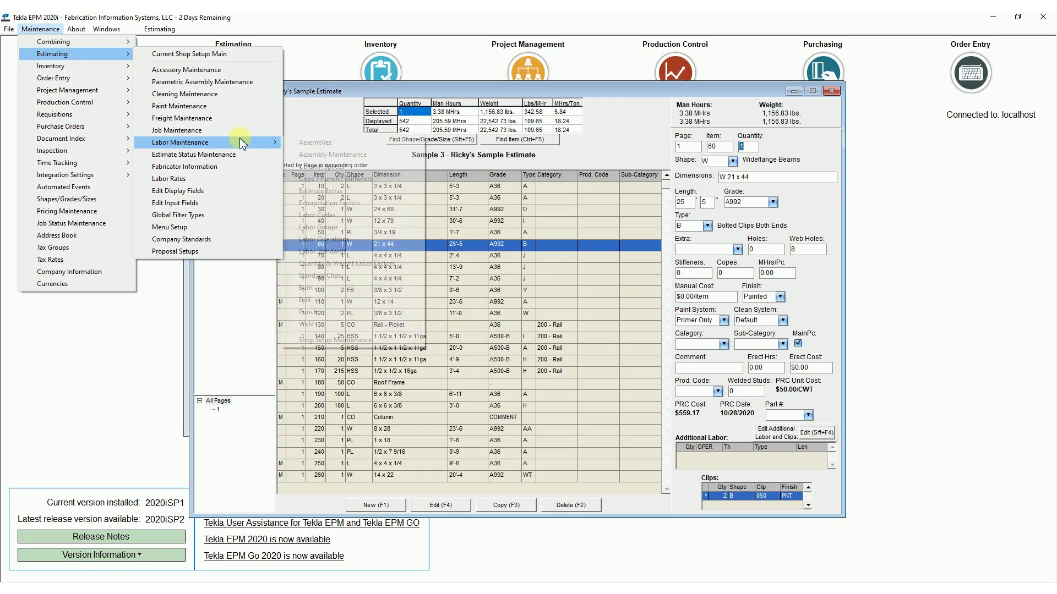
click(597, 132)
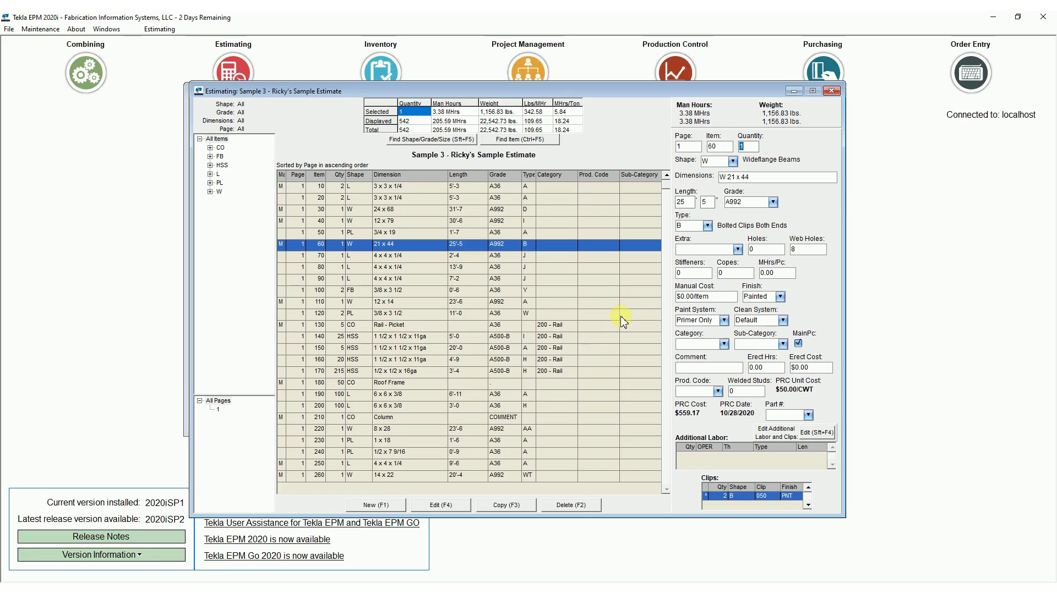
Open the labor diagnostic for the W 21 x 44 beam, item 60, and examine labor code B with its Unload, Get Piece and Cut operations.
double_click(428, 248)
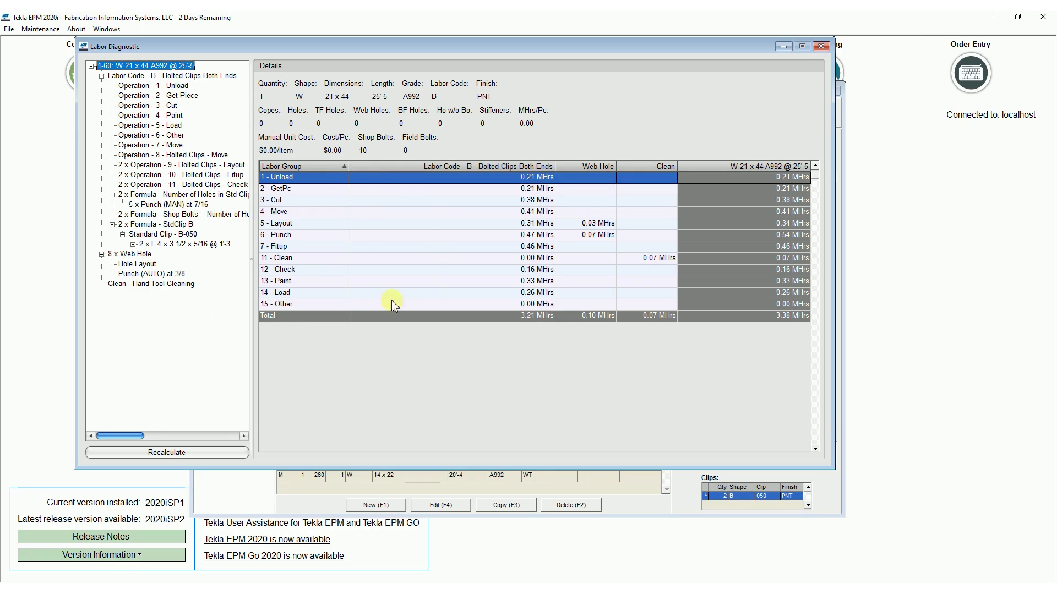
click(152, 77)
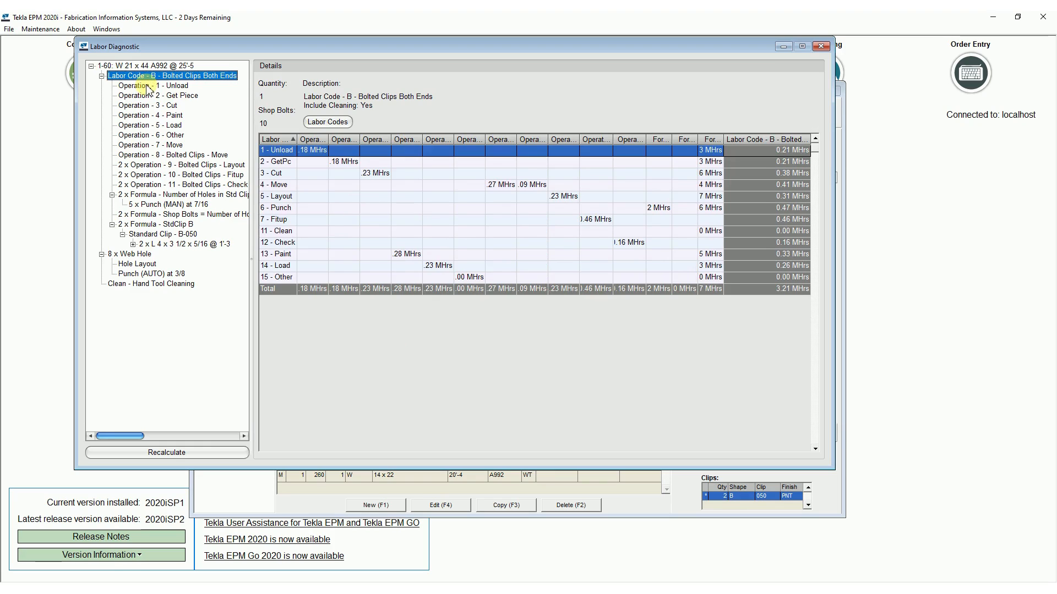
click(147, 87)
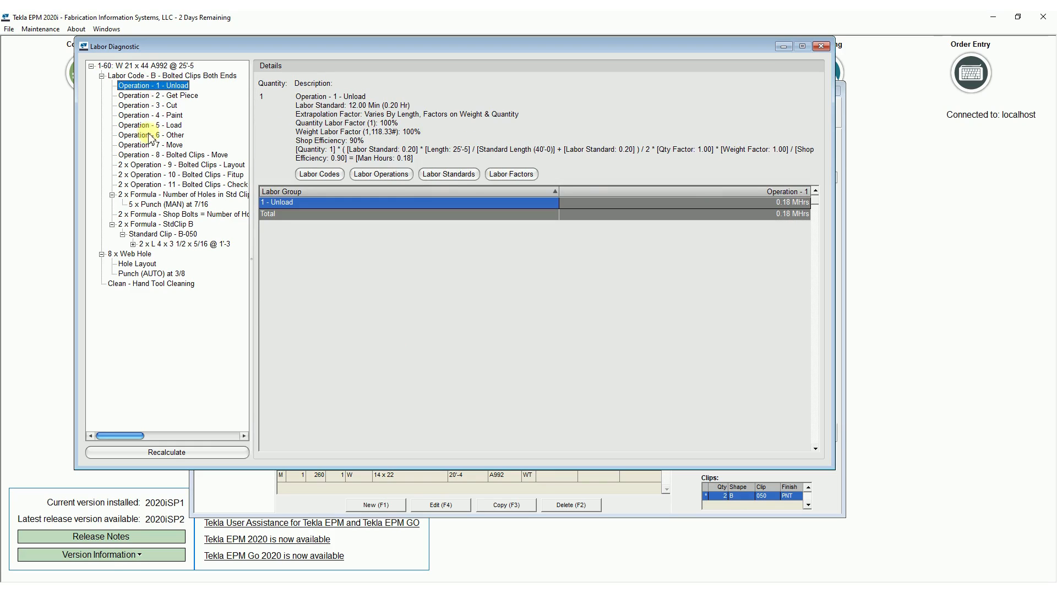
click(161, 96)
click(159, 106)
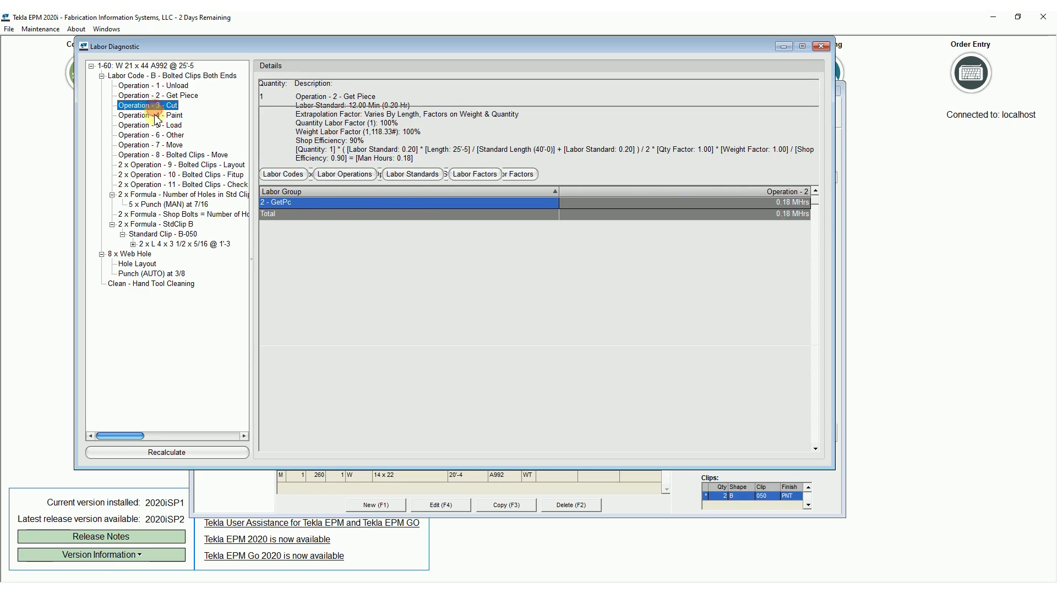
click(181, 97)
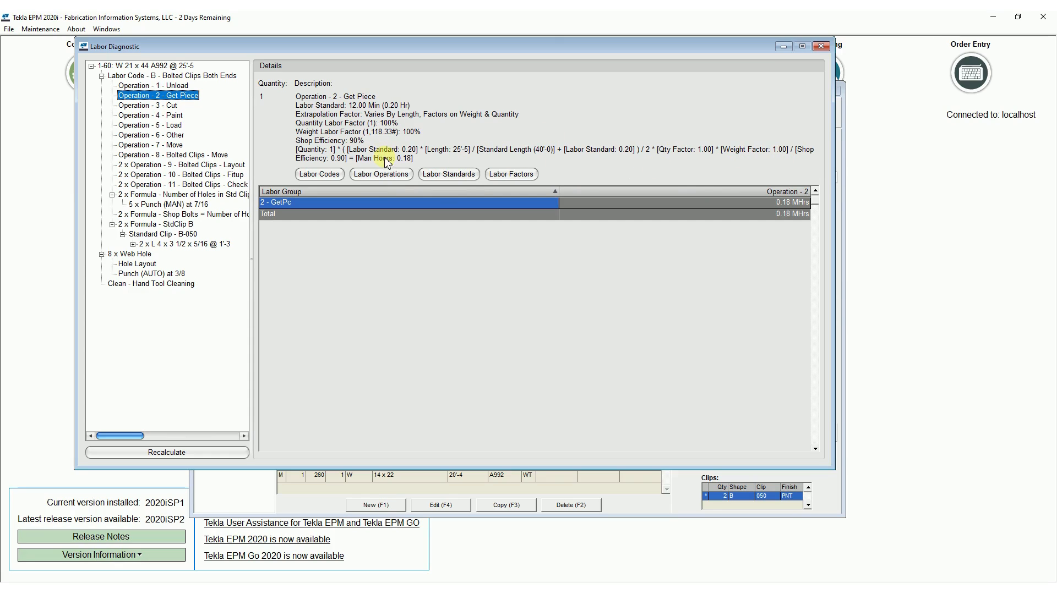
click(160, 86)
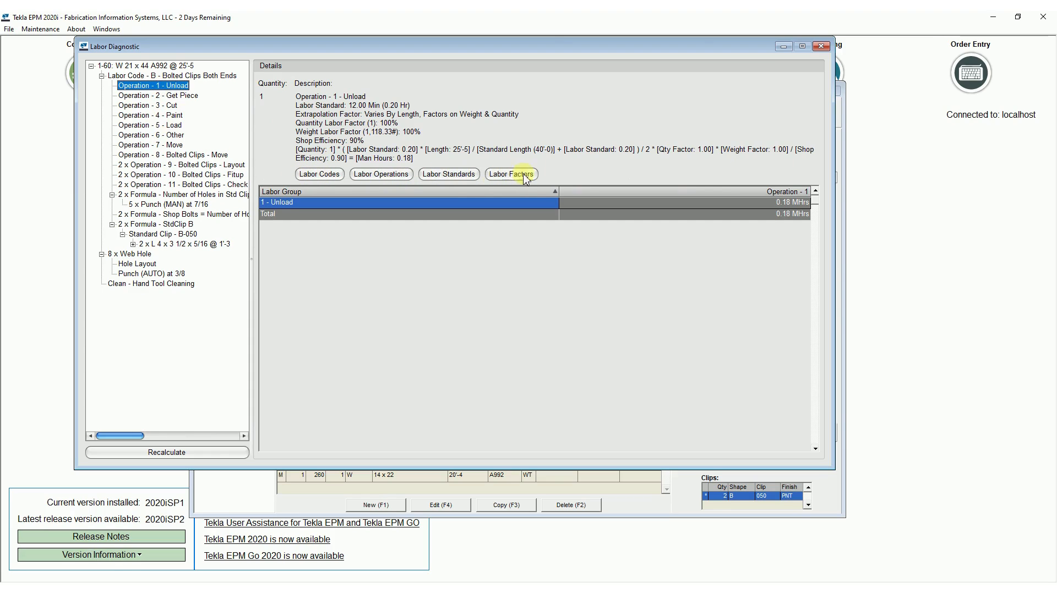
Open the labor code definition for Bolted Clips Both Ends from the Unload operation and list all operations, not only the included ones.
click(319, 174)
drag(353, 42, 606, 66)
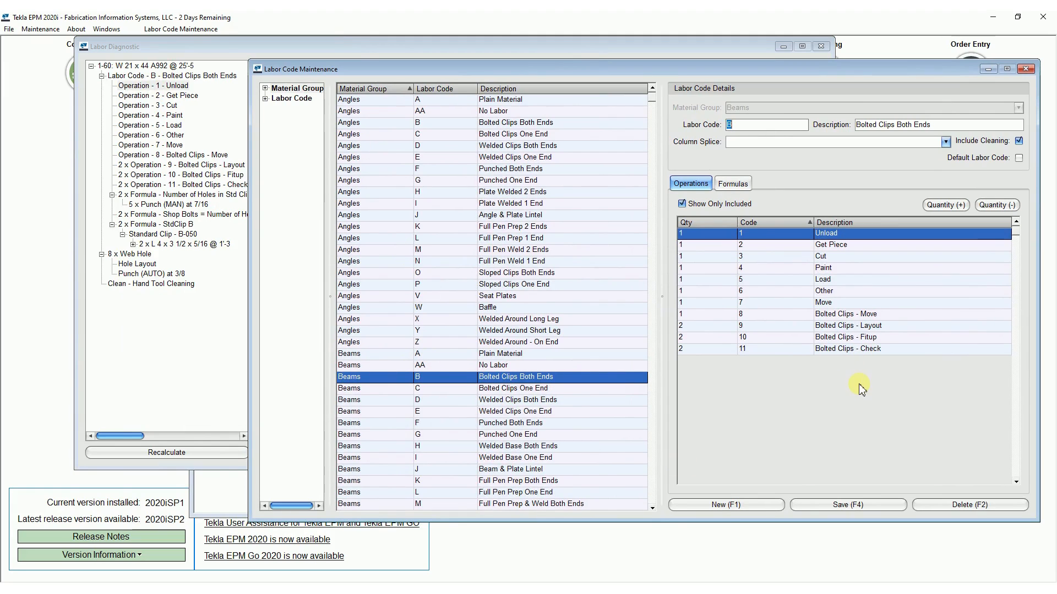
click(740, 205)
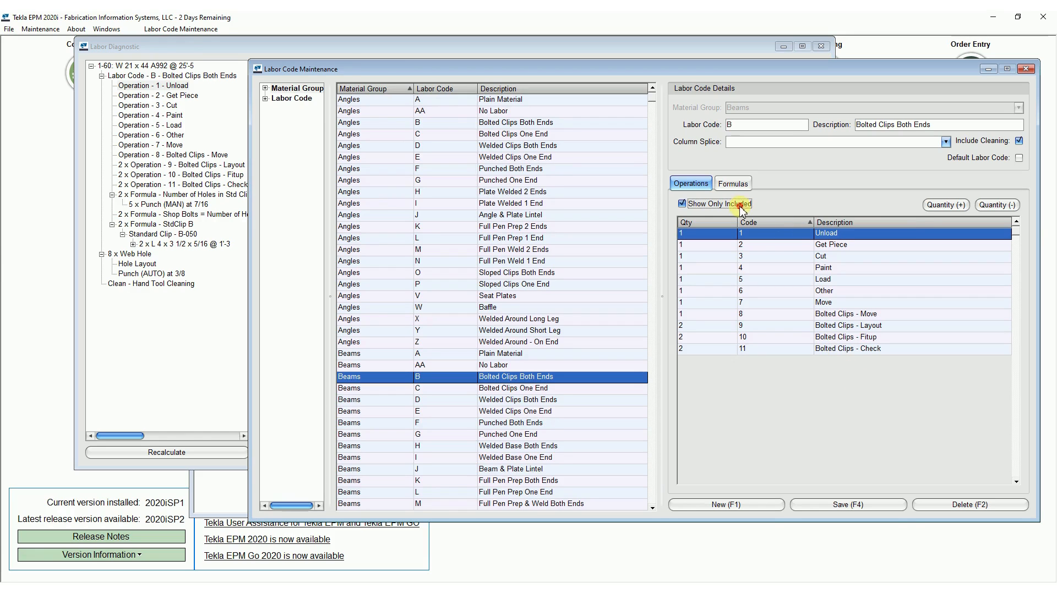
mouse_move(1016, 235)
mouse_down()
mouse_move(1021, 264)
mouse_move(1015, 231)
mouse_up()
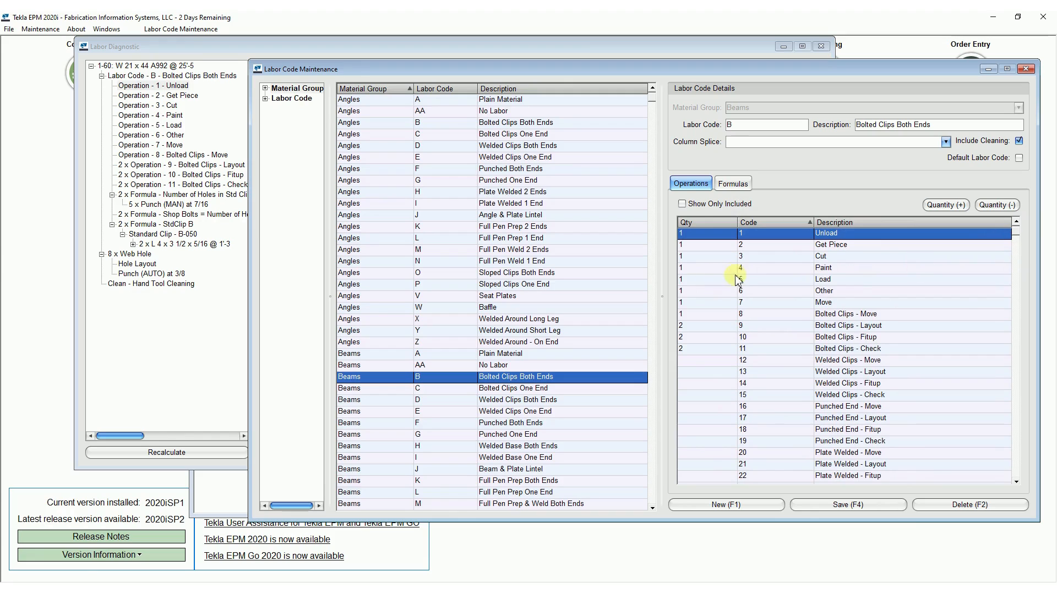
Remove the Paint operation from the beams' labor code B and add it back with a quantity of 1.
click(701, 269)
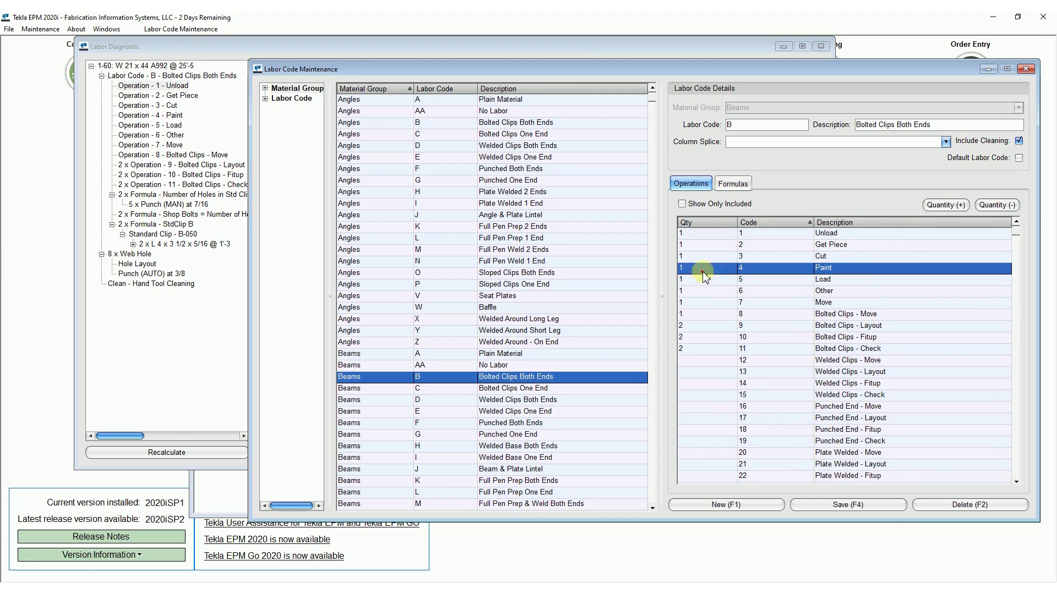
click(998, 206)
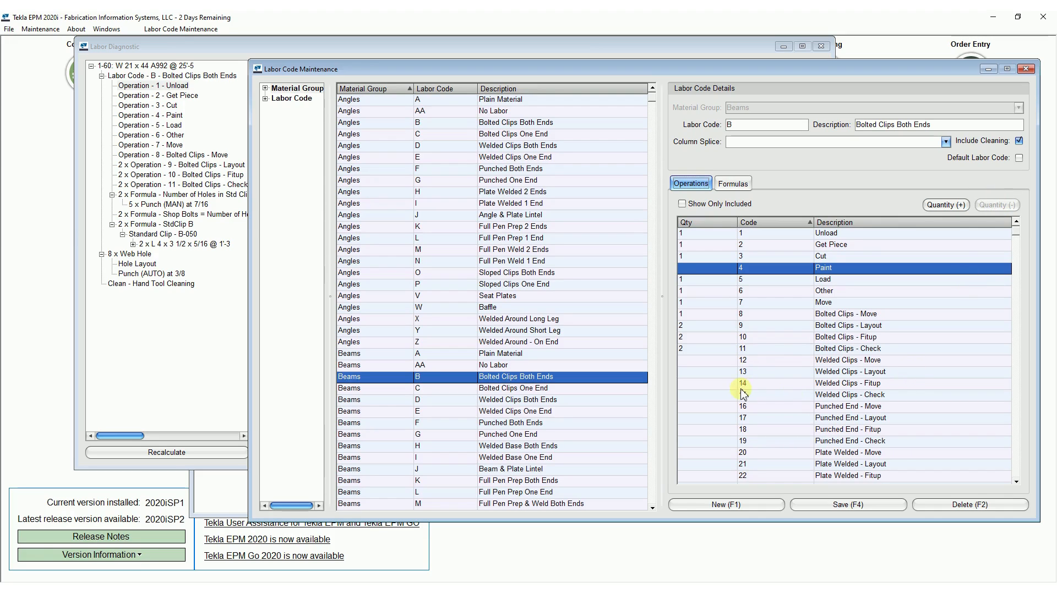
click(945, 205)
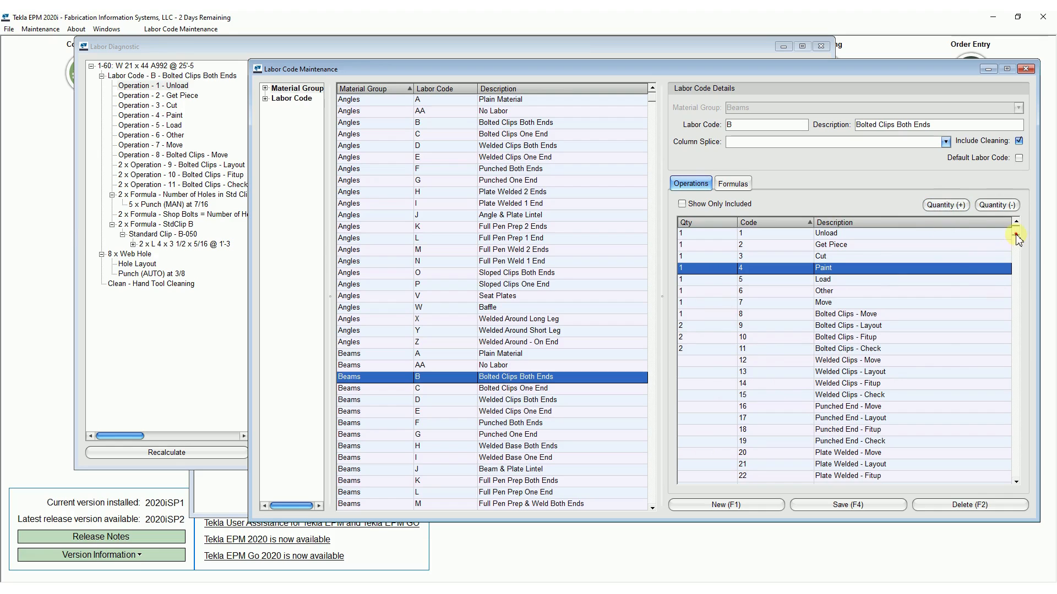
Examine the full list of formulas available to labor code B, including those not included, such as the fillet weld formulas.
mouse_move(1017, 240)
mouse_down()
mouse_move(1030, 430)
mouse_move(1014, 184)
mouse_up()
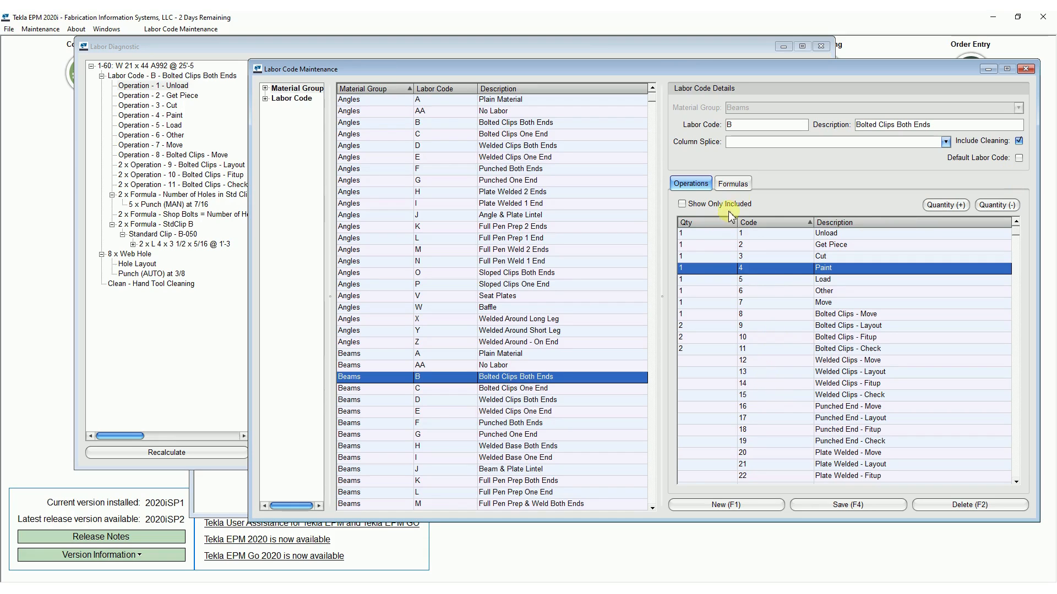
click(732, 184)
click(696, 203)
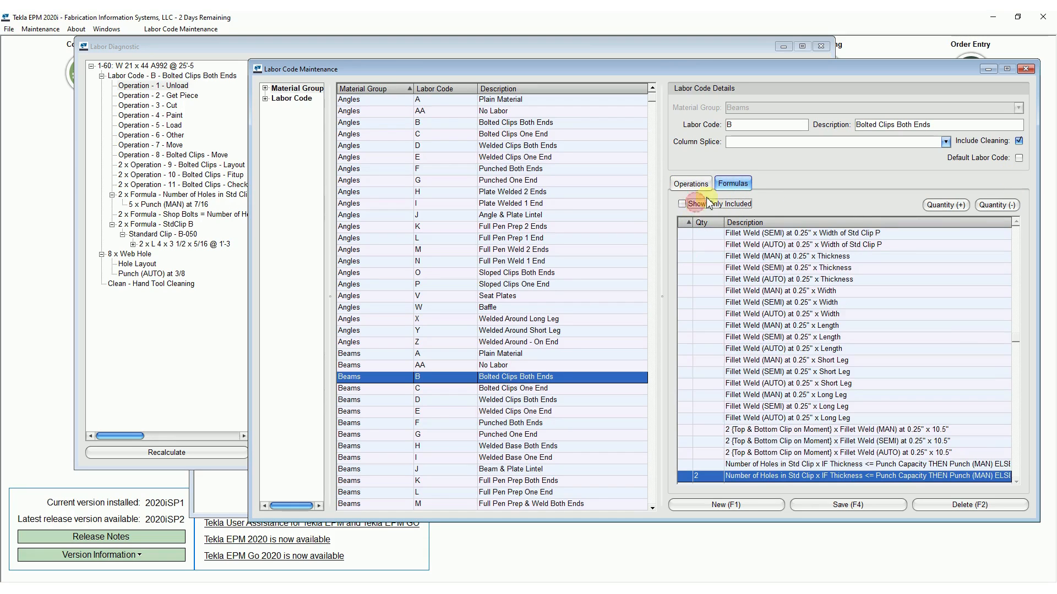
mouse_move(1016, 337)
mouse_down()
mouse_move(1023, 209)
mouse_move(1030, 430)
mouse_move(1014, 333)
mouse_up()
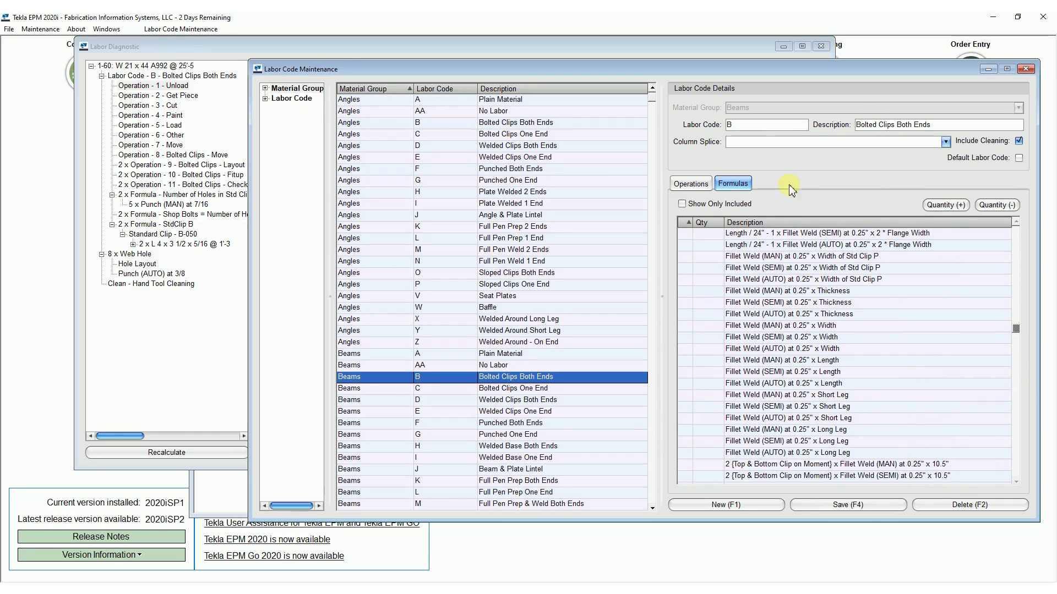
click(779, 326)
click(777, 313)
click(775, 336)
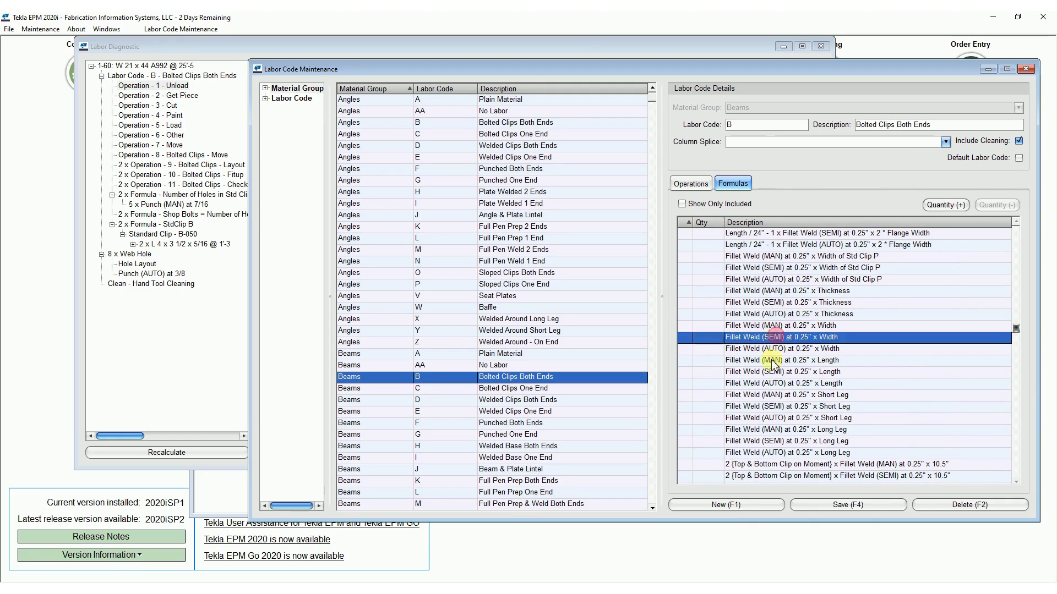
click(772, 361)
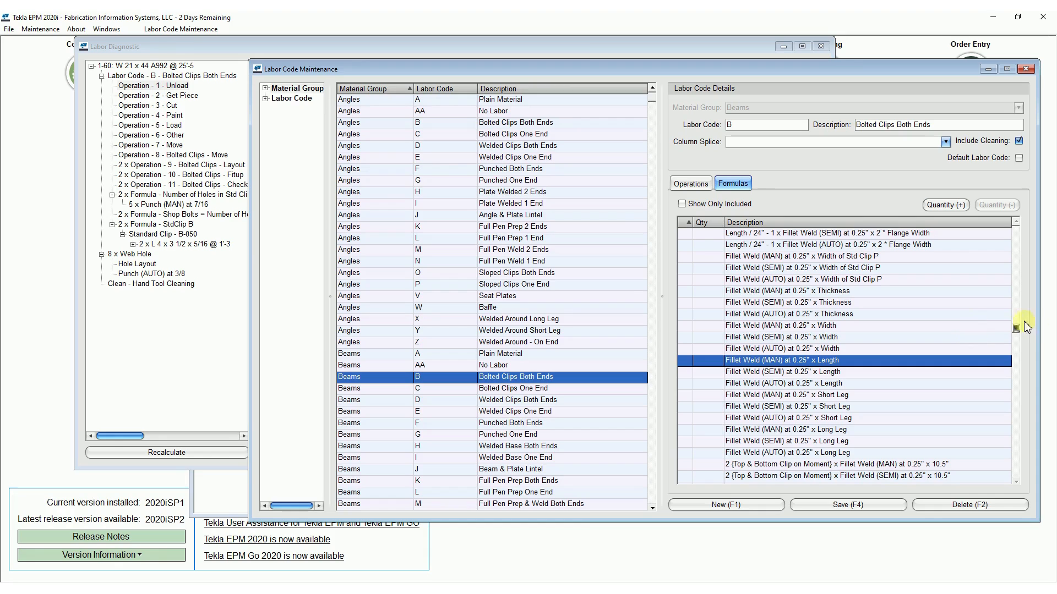
scroll(1018, 331, down, 4)
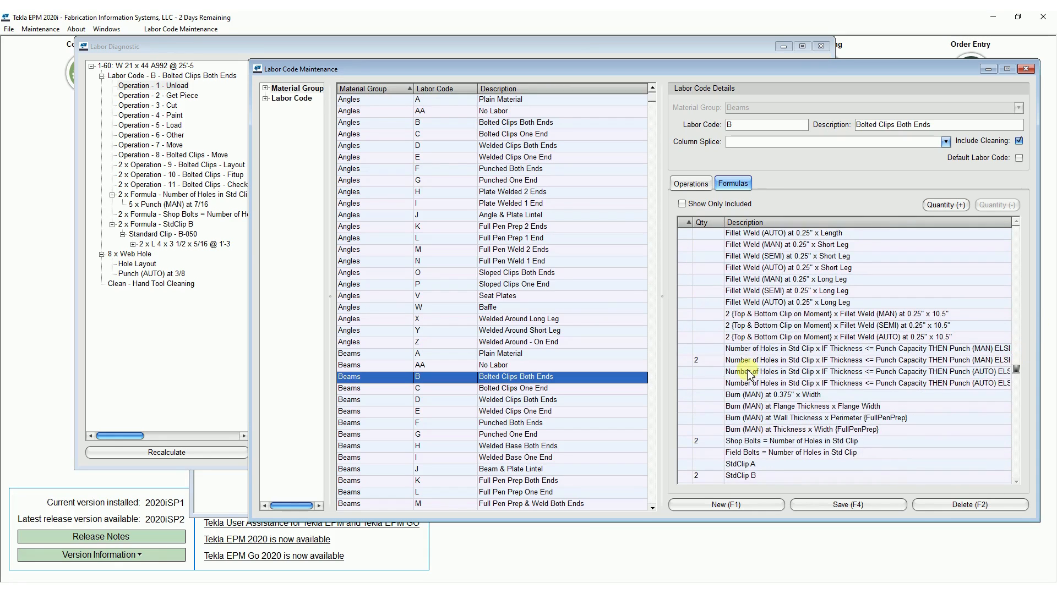
Lower the quantity of the included manual-punch formula for standard clip holes by one, and restore it to 2.
click(746, 363)
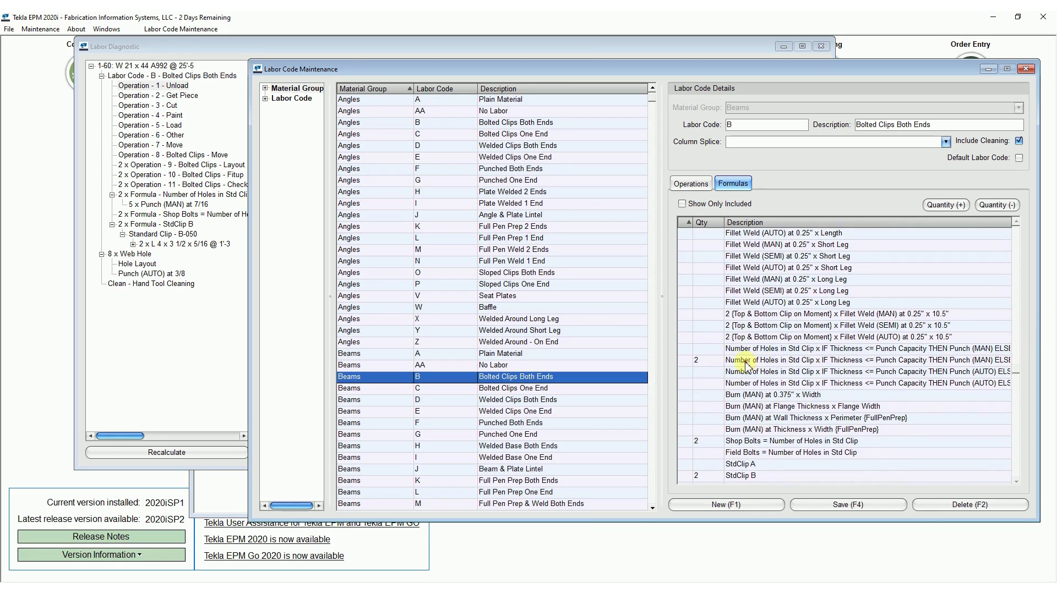
click(1004, 206)
click(945, 205)
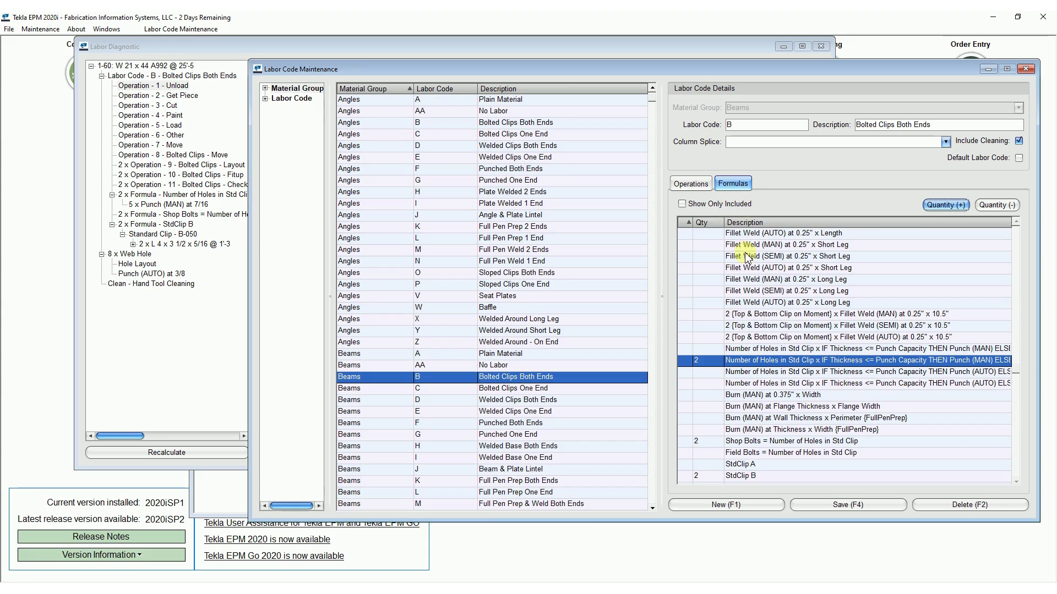
Limit labor code B's operations to the included ones and close the labor code maintenance without saving changes.
click(709, 209)
click(690, 184)
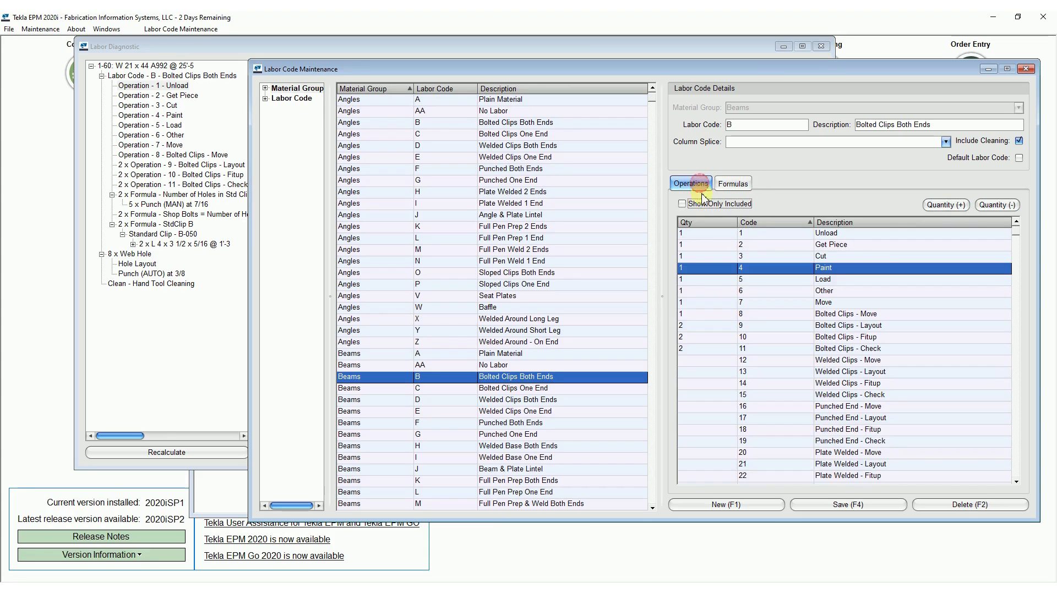
click(707, 205)
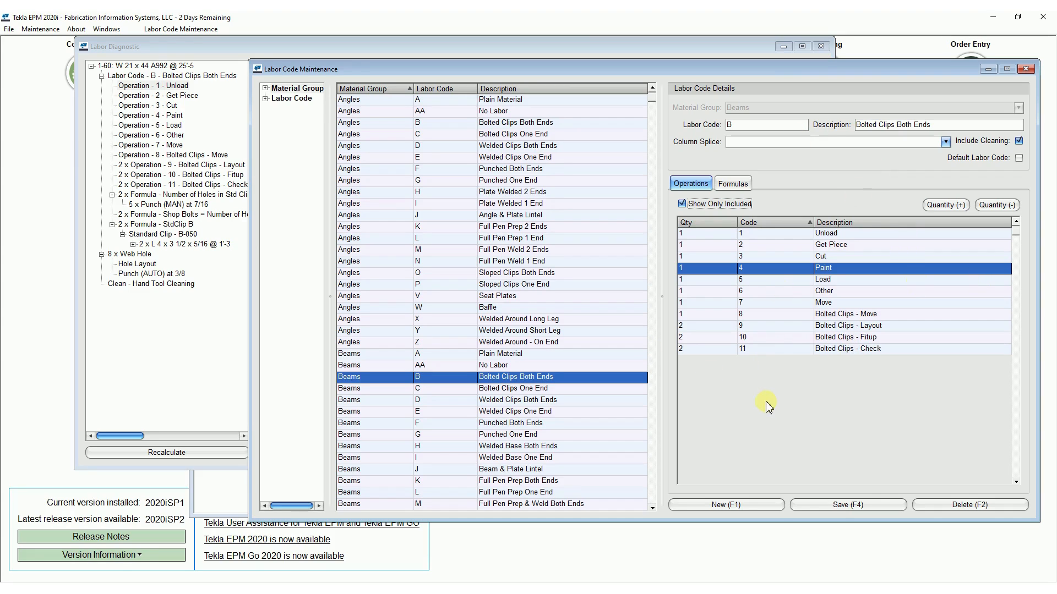
click(1026, 68)
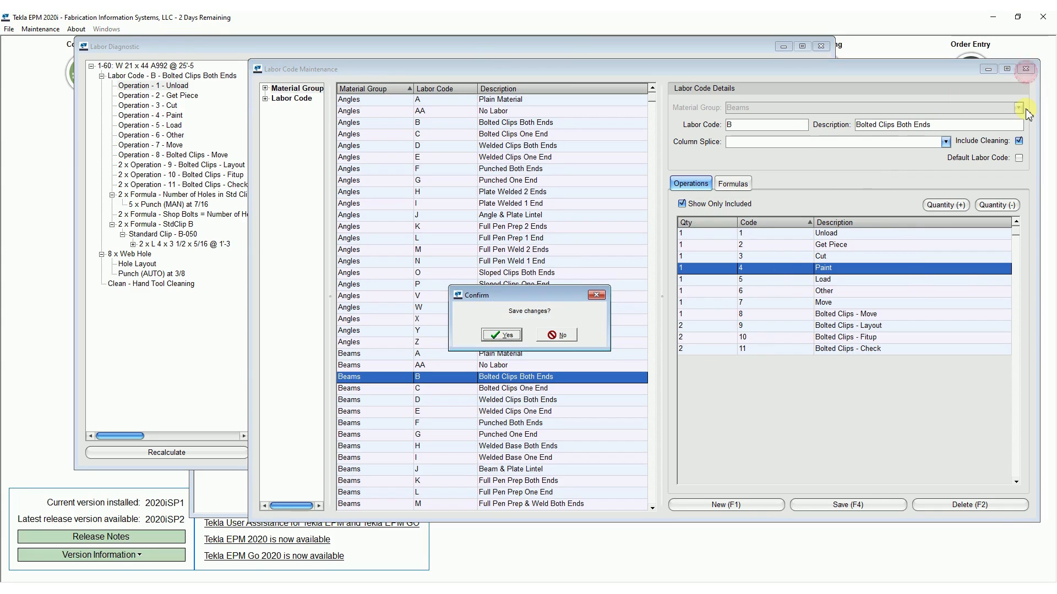
click(558, 335)
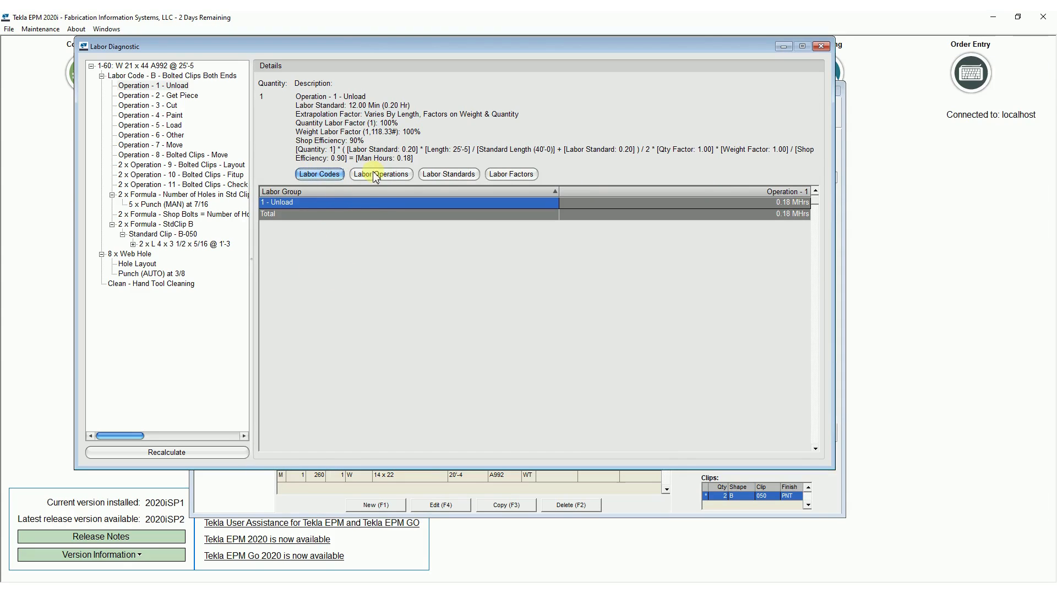
Open the labor standards for W 21 x 44 beside the labor diagnostic and examine the minutes per operation.
click(457, 176)
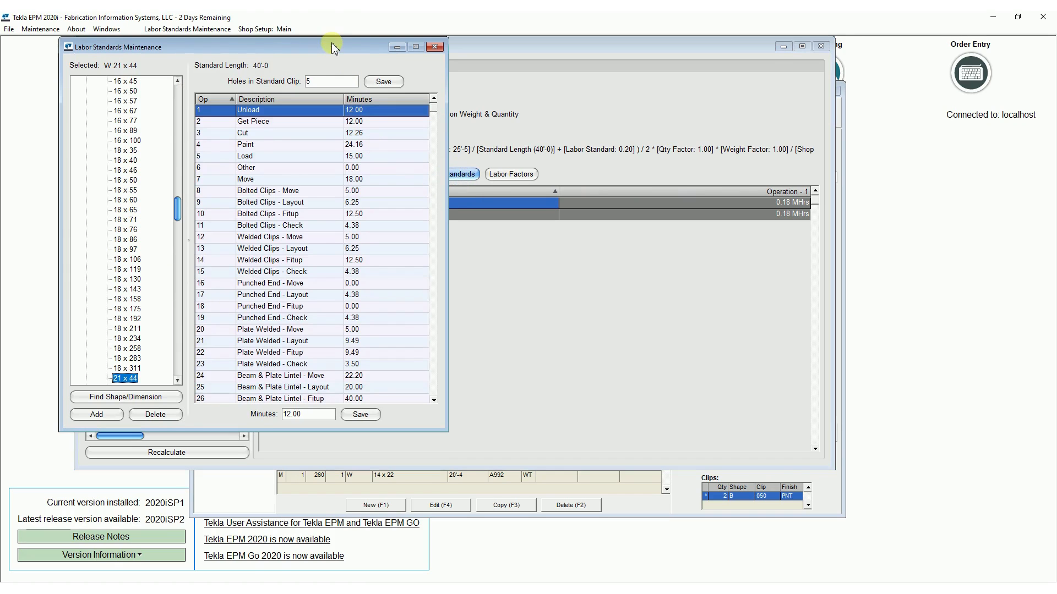
drag(303, 46, 910, 82)
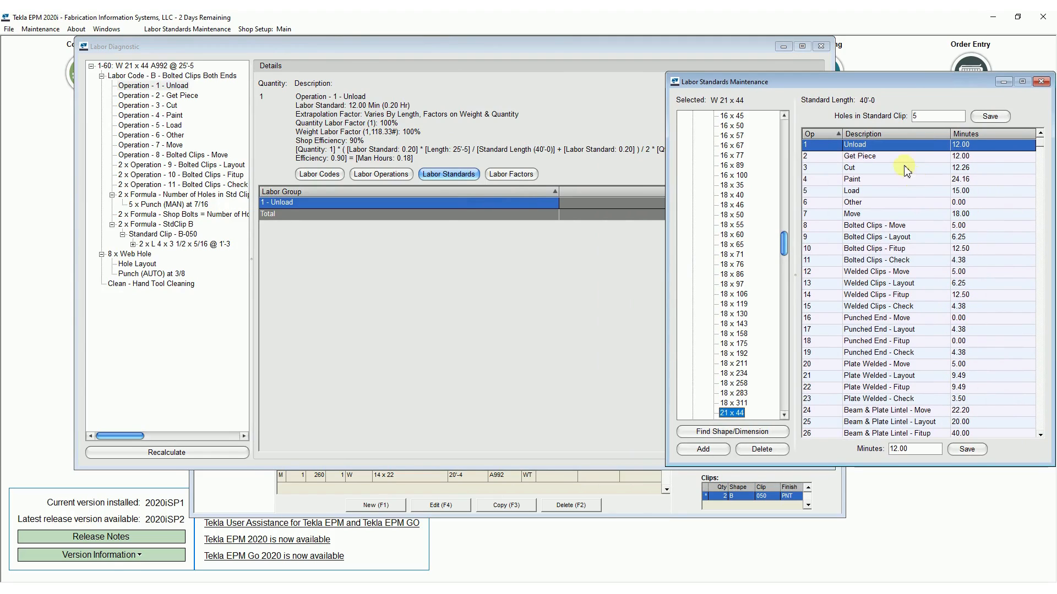
scroll(781, 244, down, 2)
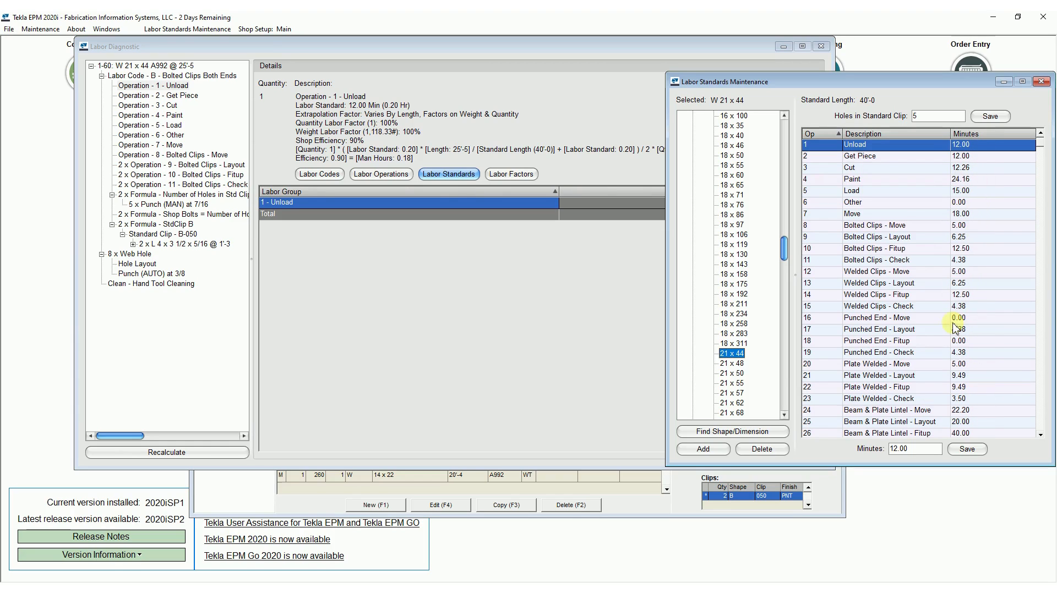
Compare the beam's overall man-hour breakdown with its labor standards, checking the Move standard and the diagnostic details of Operation 1 - Unload.
click(182, 84)
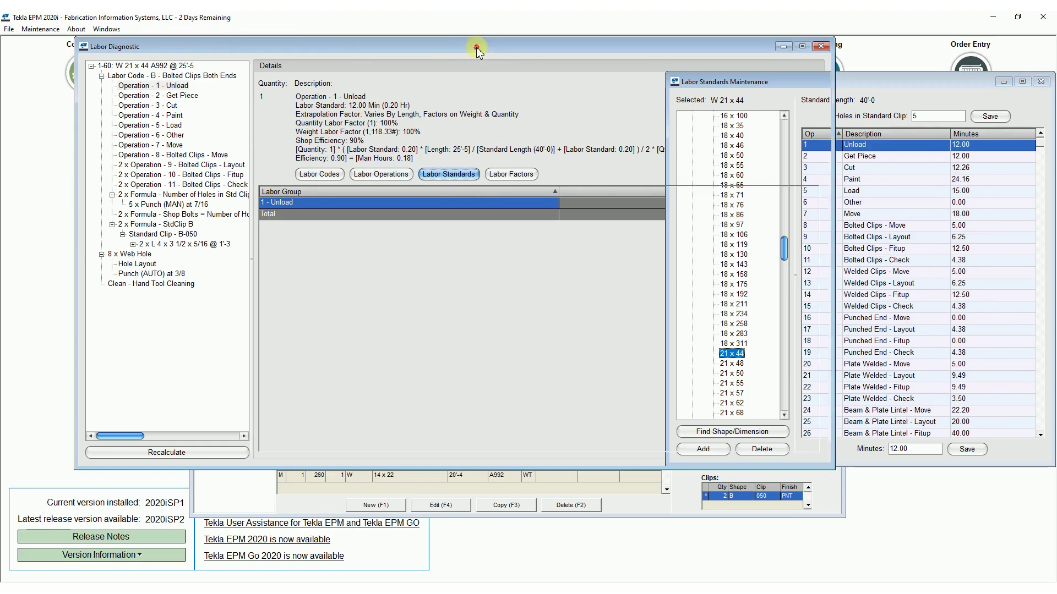
click(173, 67)
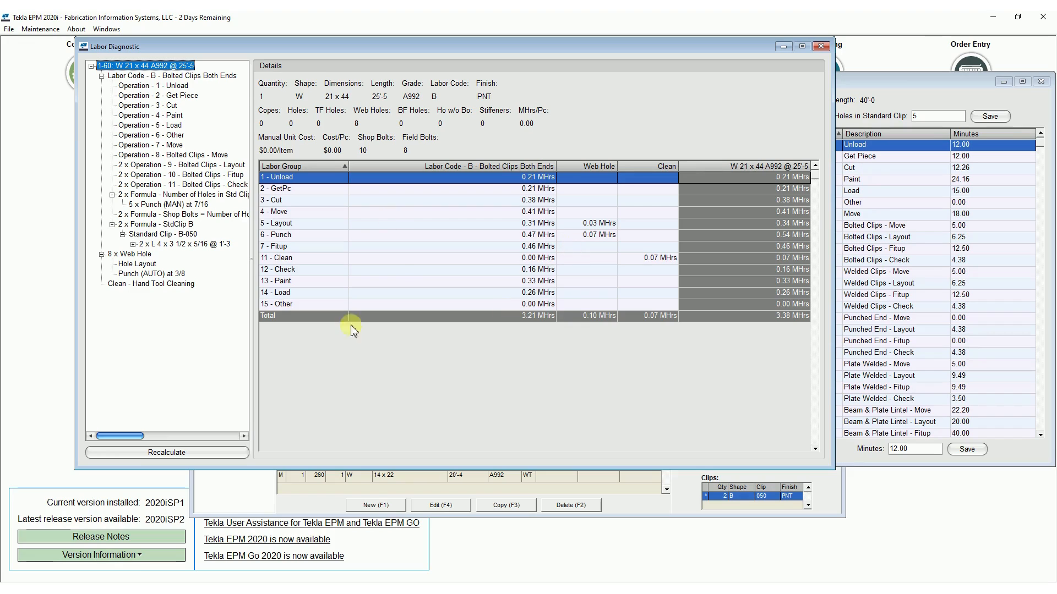
click(911, 91)
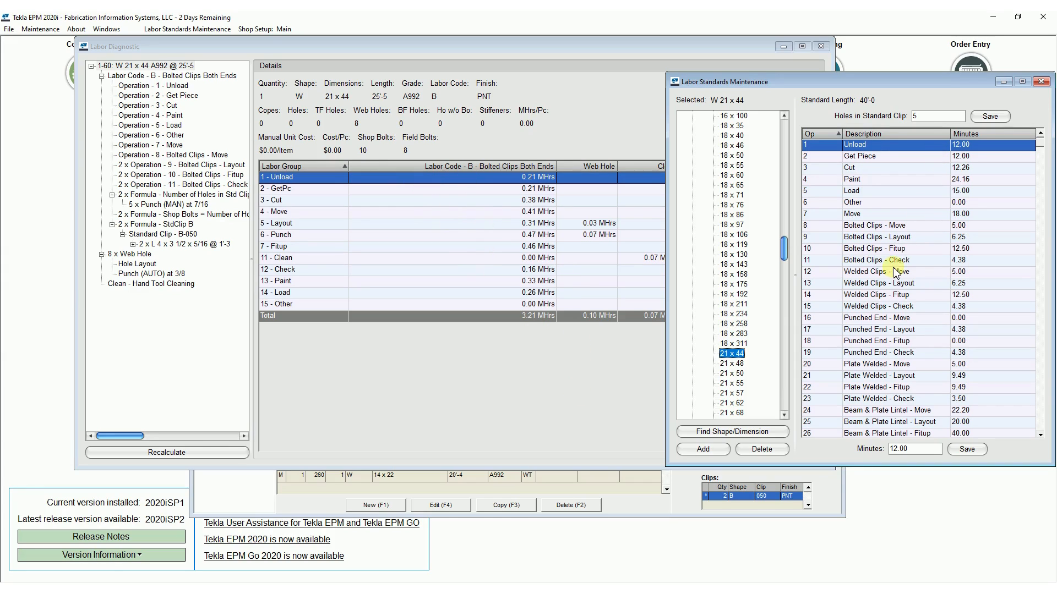
click(915, 214)
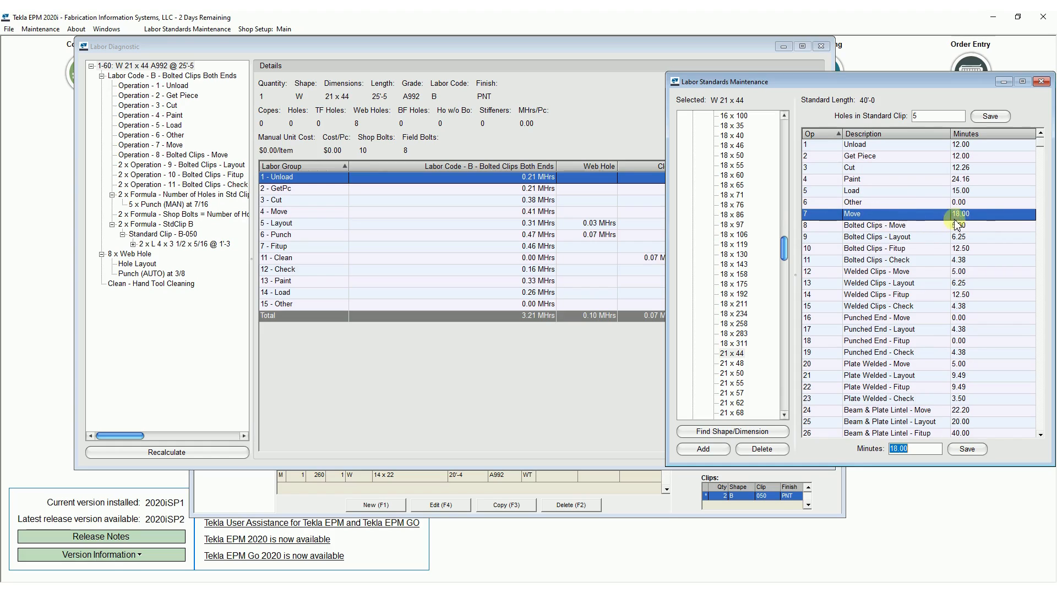
click(146, 86)
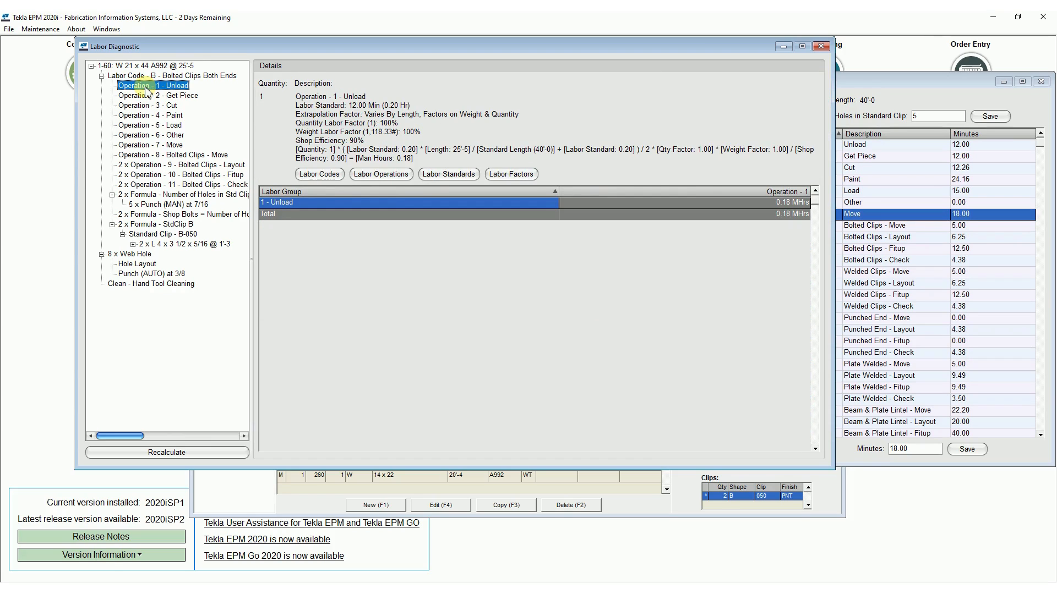
Open the labor operations beside the labor standards and examine the extrapolation factor of the Beams Move operation.
click(381, 175)
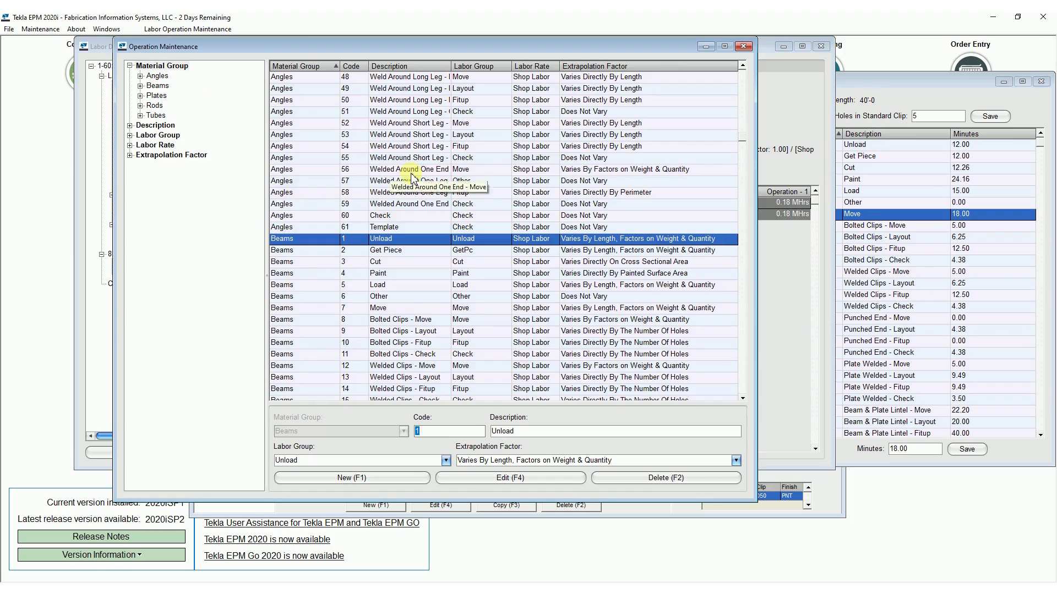
click(915, 90)
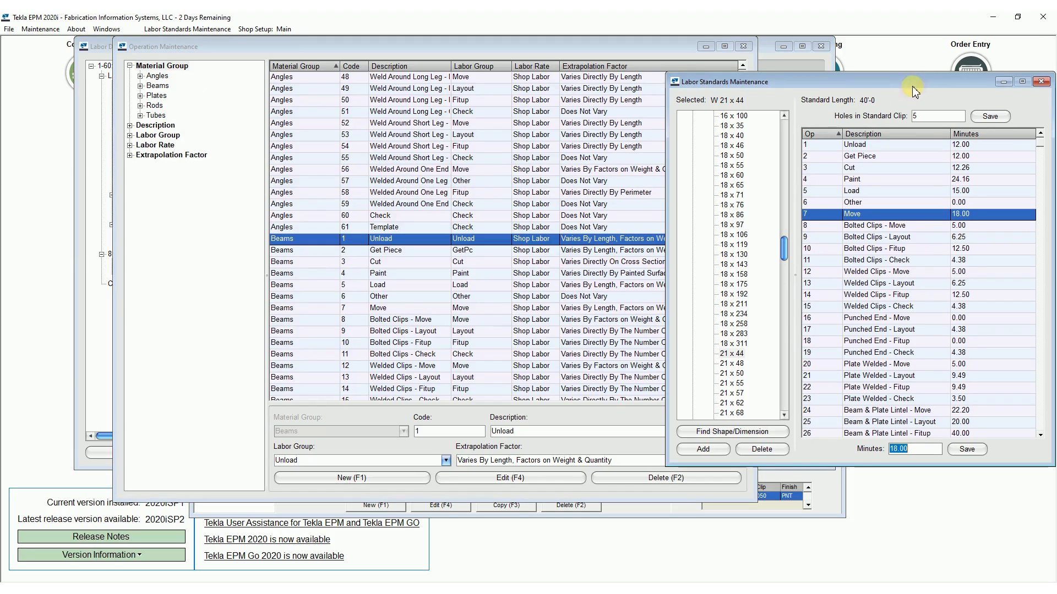
drag(911, 88, 903, 85)
drag(556, 50, 454, 67)
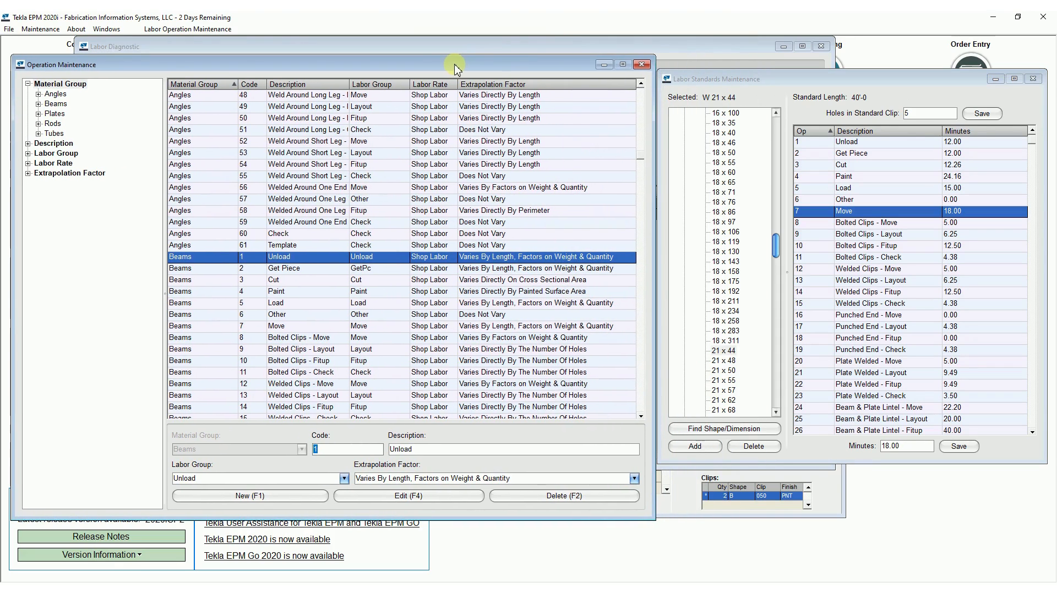
click(330, 327)
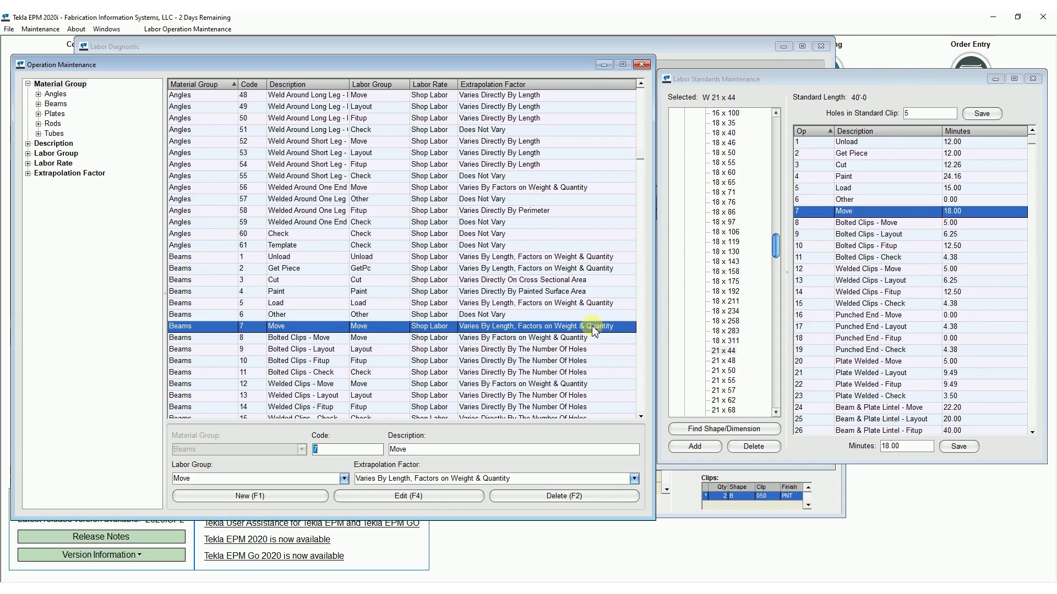
Compare the extrapolation factor of the Beams operation Plate Welded - Check with its labor standard for W 21 x 44.
click(902, 83)
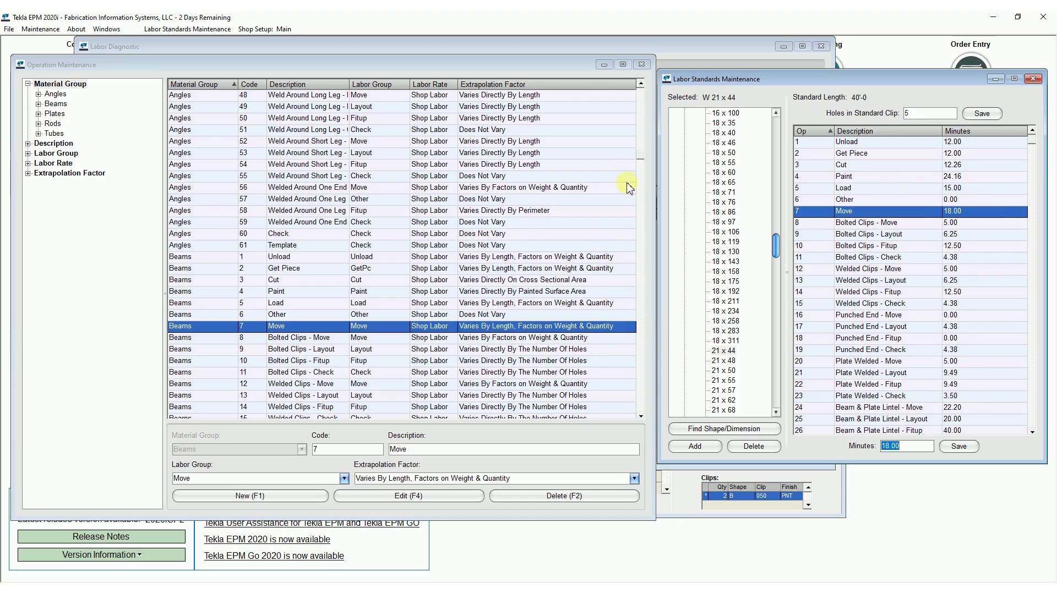
scroll(638, 166, down, 6)
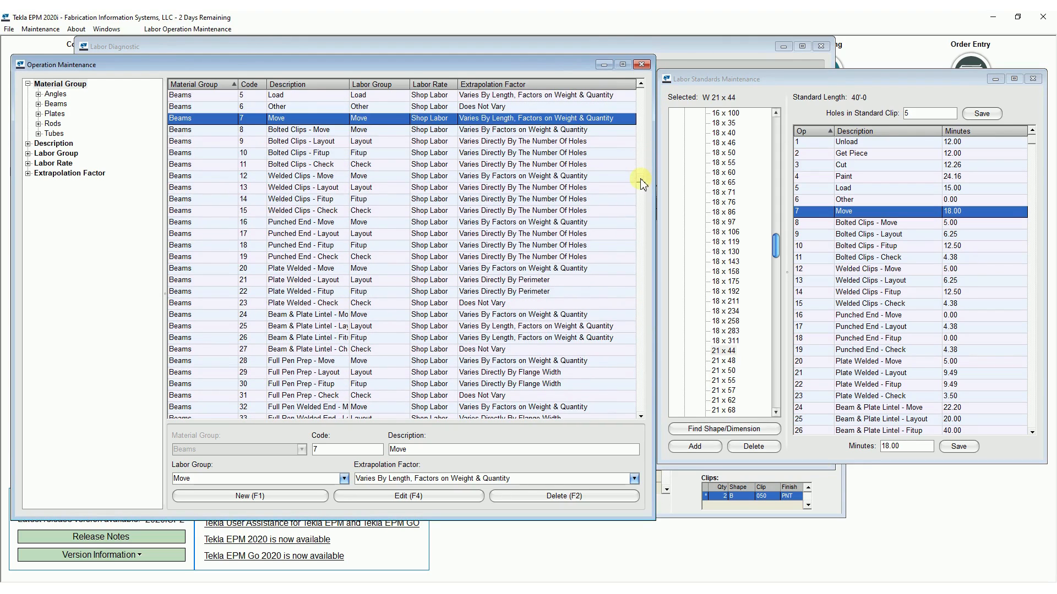
click(473, 304)
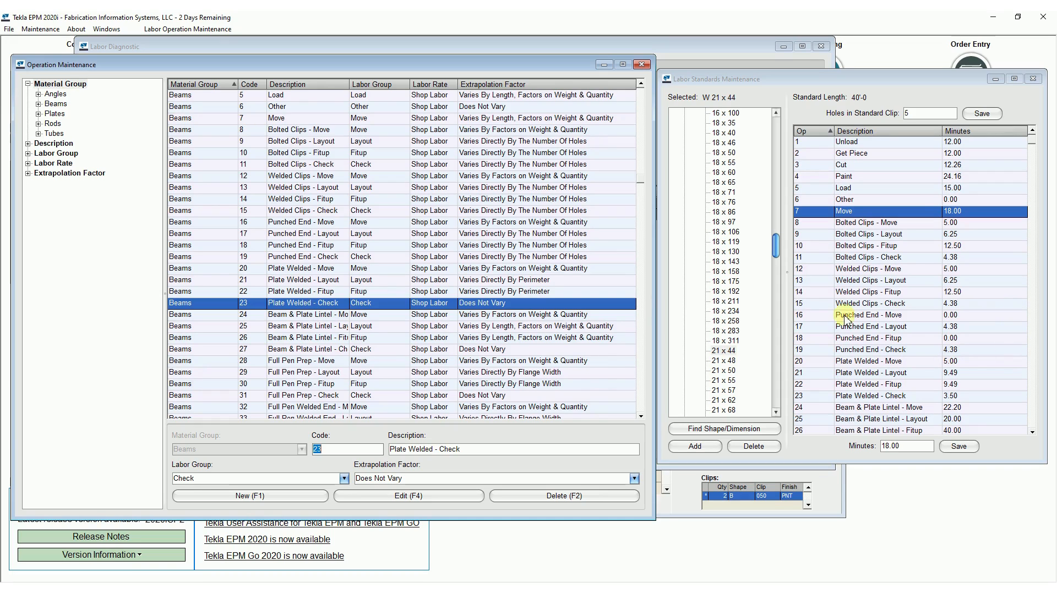
click(874, 396)
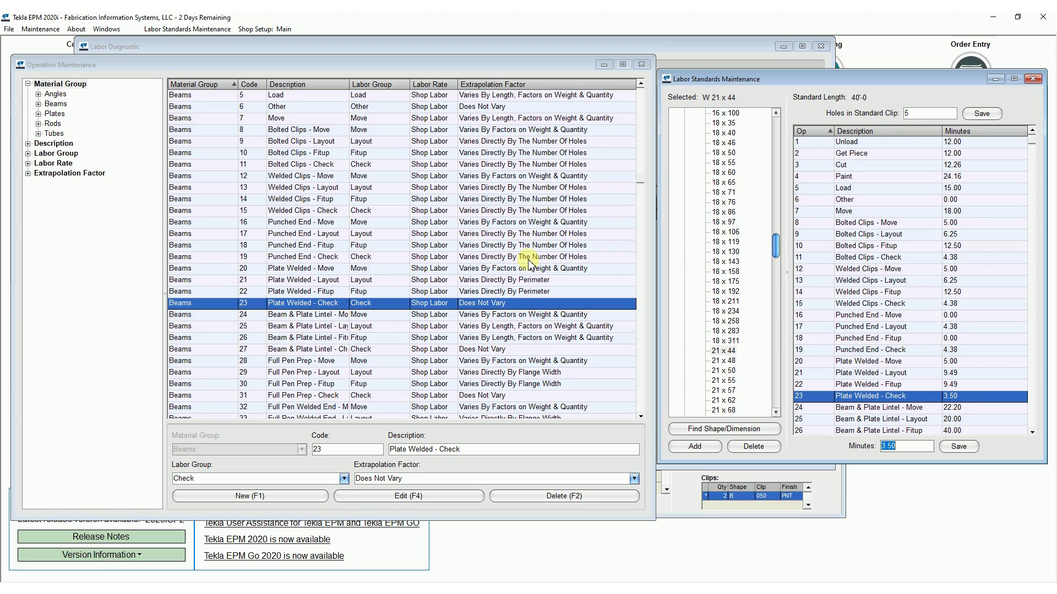
click(641, 84)
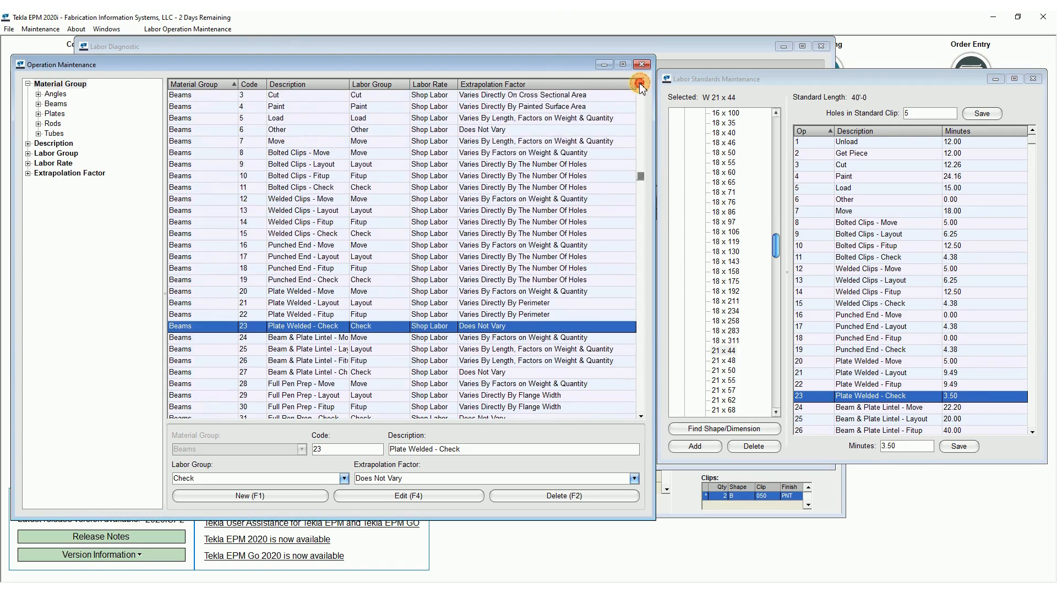
Set the Move labor standard for W 21 x 44 to 15.00 minutes and save it.
click(870, 91)
click(880, 213)
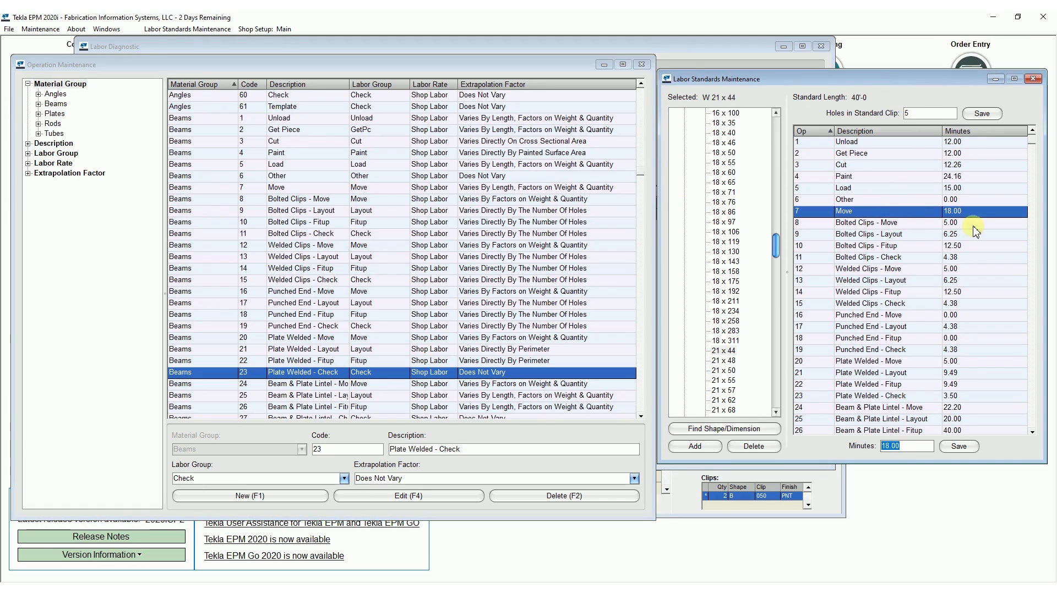
drag(907, 446, 834, 452)
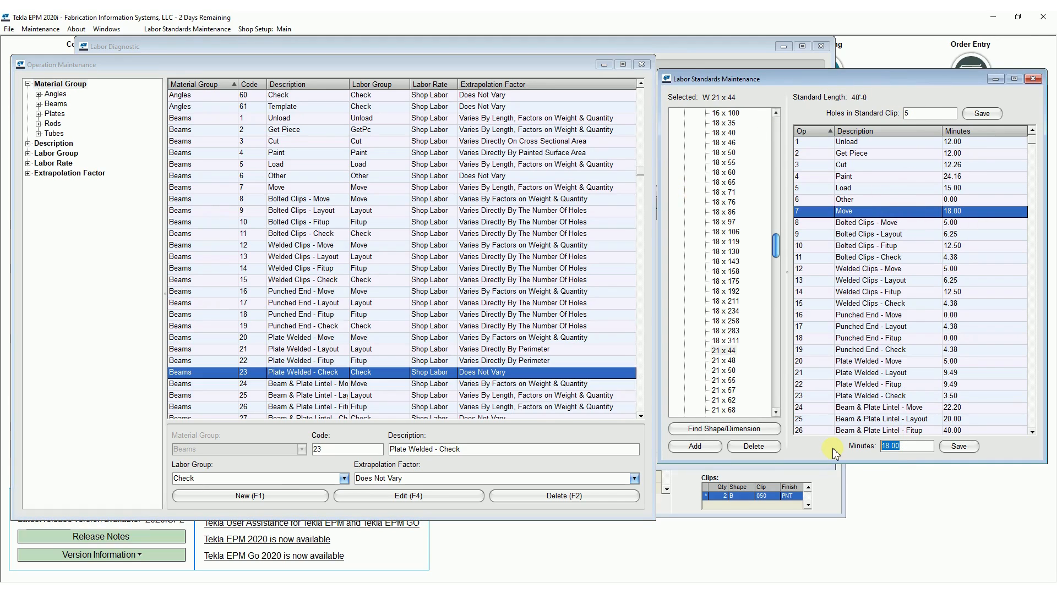
text(15.00)
key(Tab)
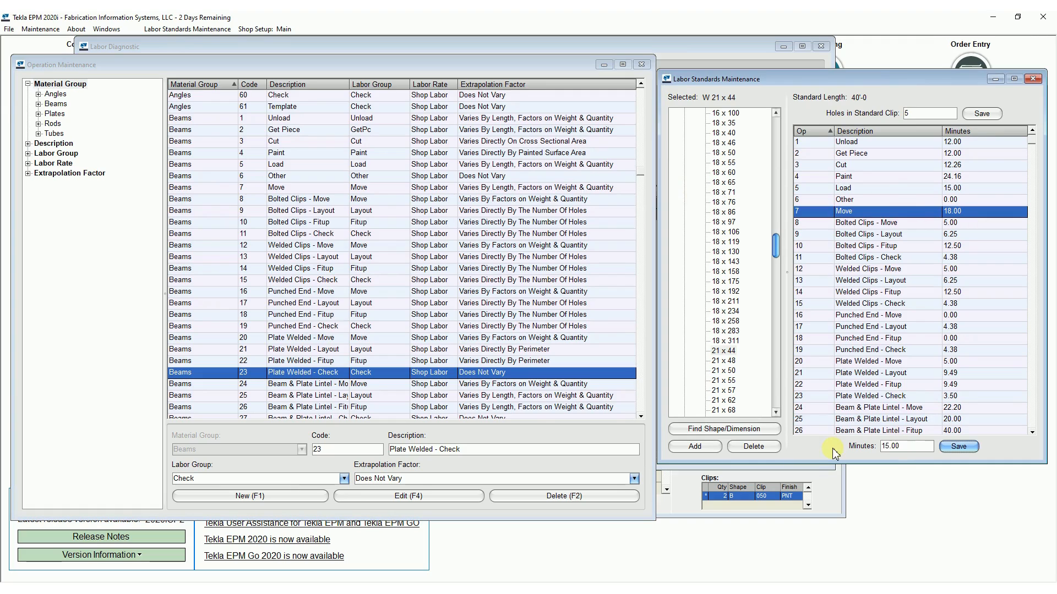
click(960, 447)
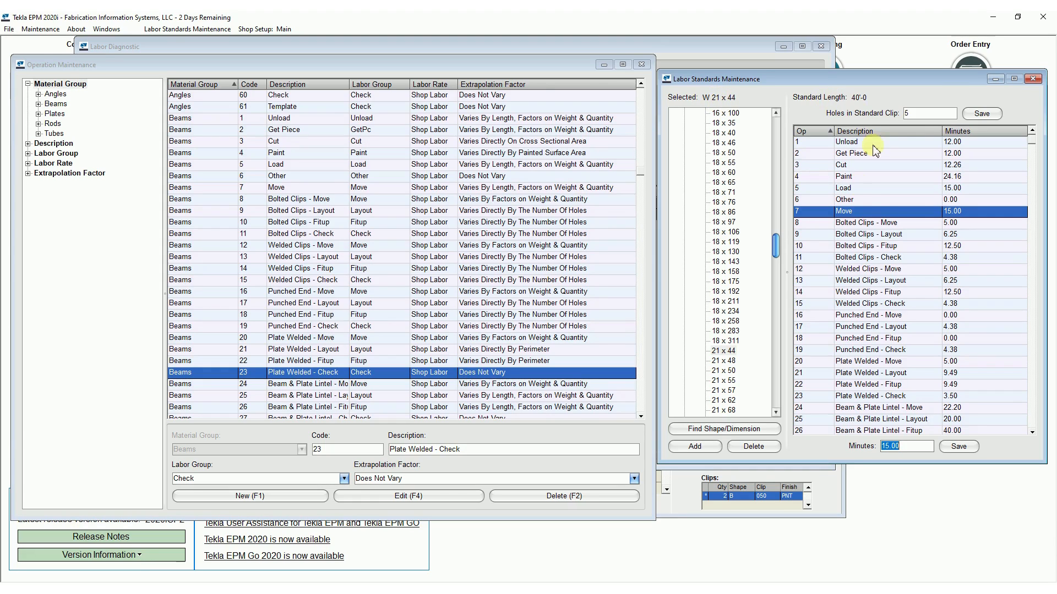
Check the Move standard of neighboring sizes, including W 18 x 311, W 21 x 48 and W 21 x 55, and return to W 21 x 44.
click(722, 351)
click(722, 342)
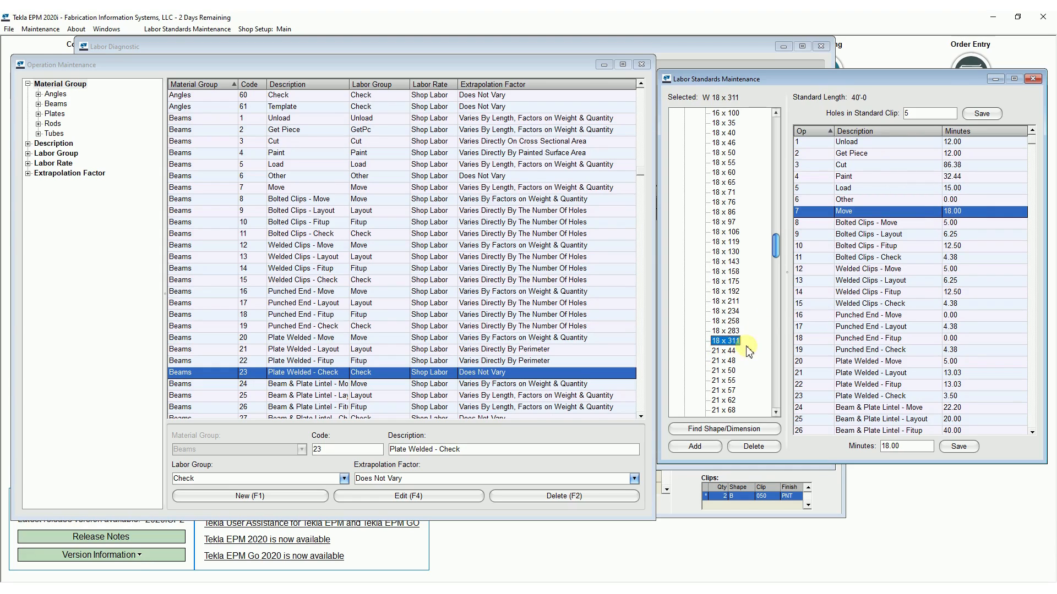
click(723, 351)
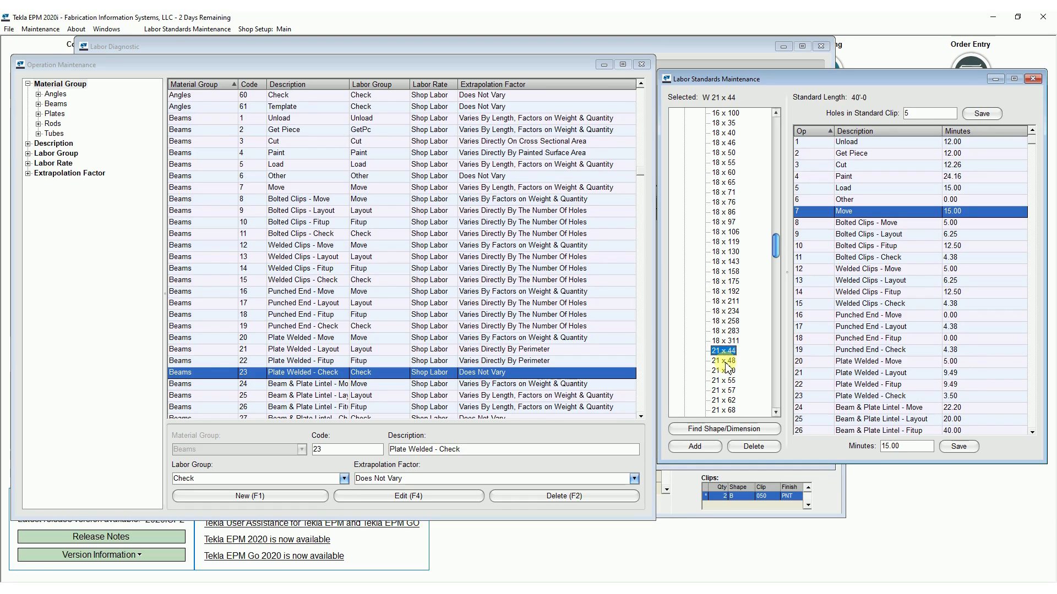
click(725, 362)
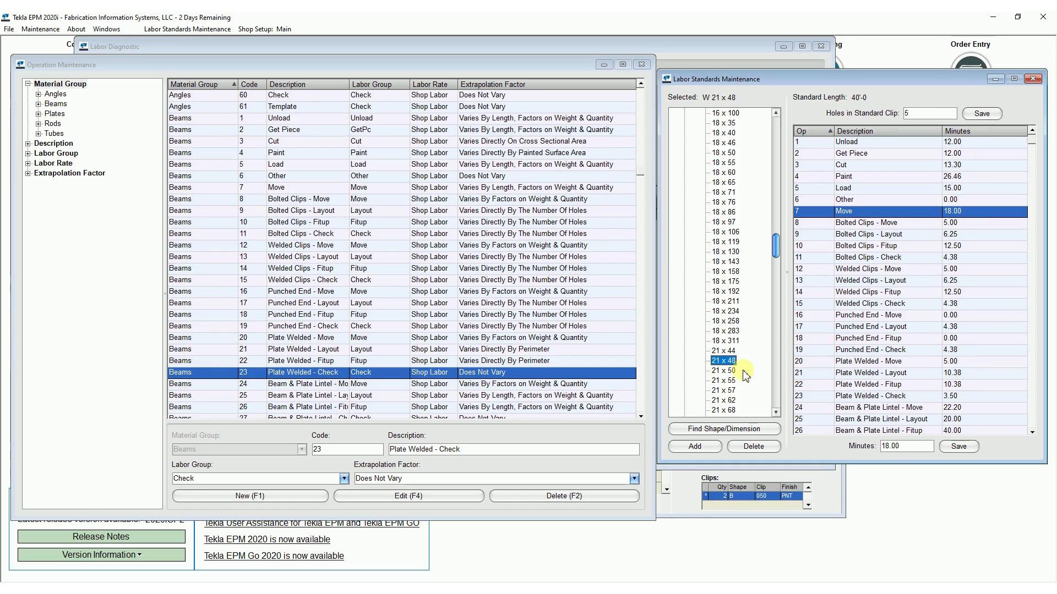
click(725, 372)
click(726, 381)
click(726, 391)
click(725, 400)
click(719, 379)
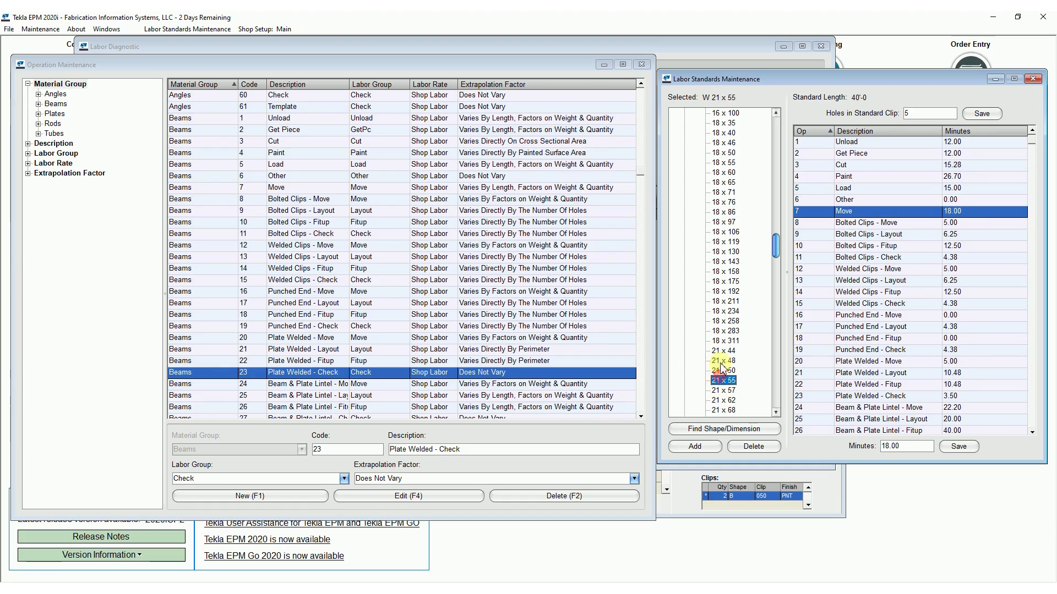
click(724, 351)
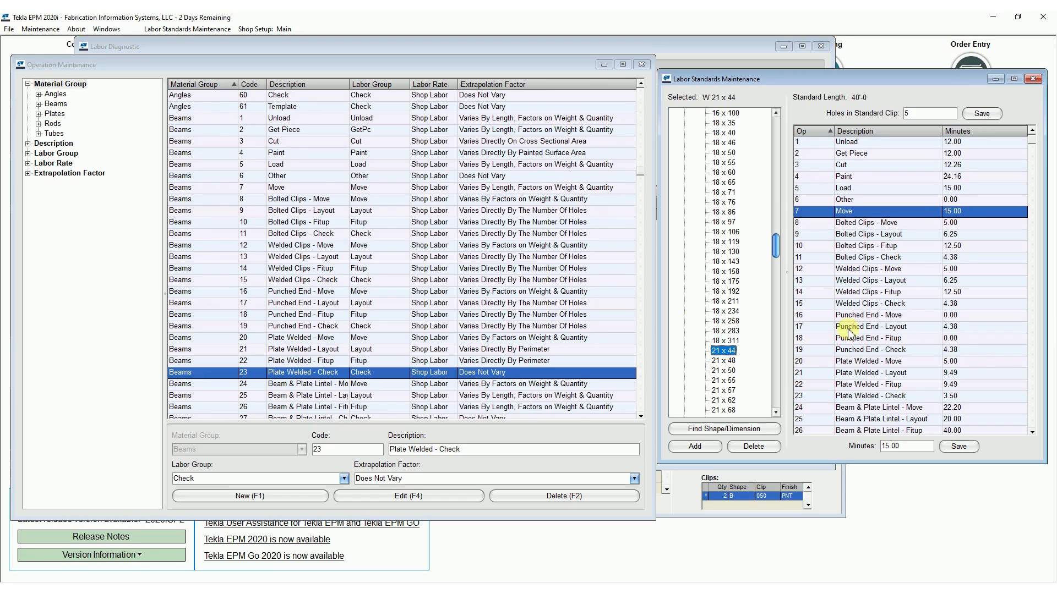
Start a global edit of the beam labor operations, including all shapes and all dimensions.
click(185, 30)
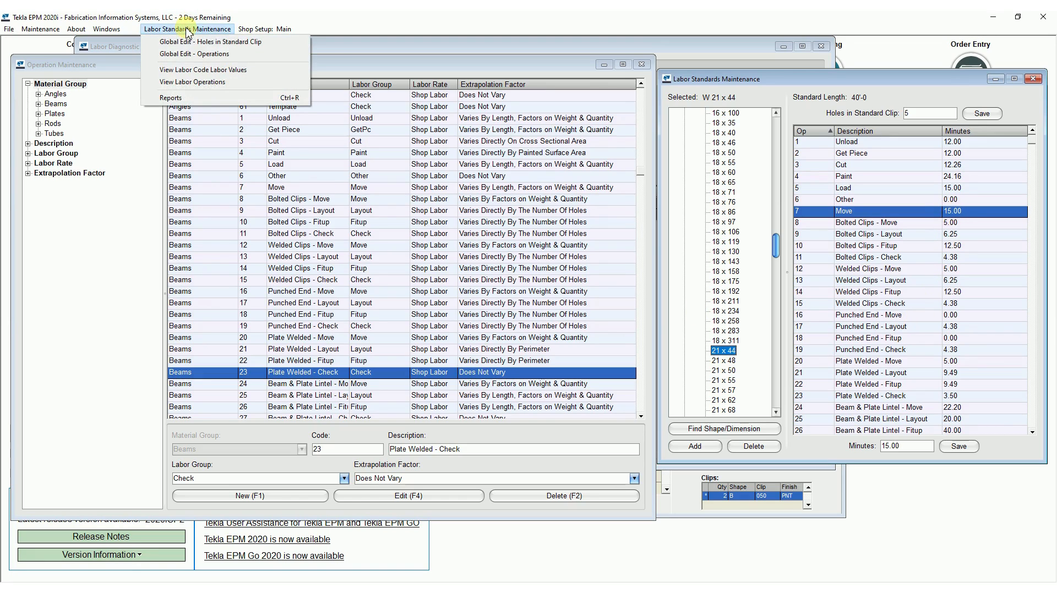
click(189, 56)
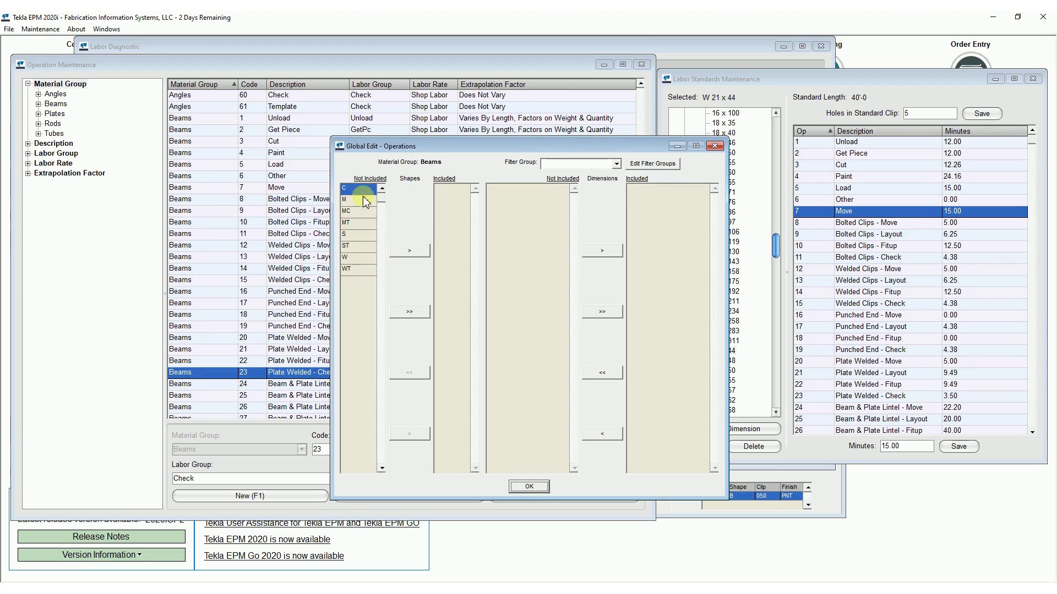
click(409, 311)
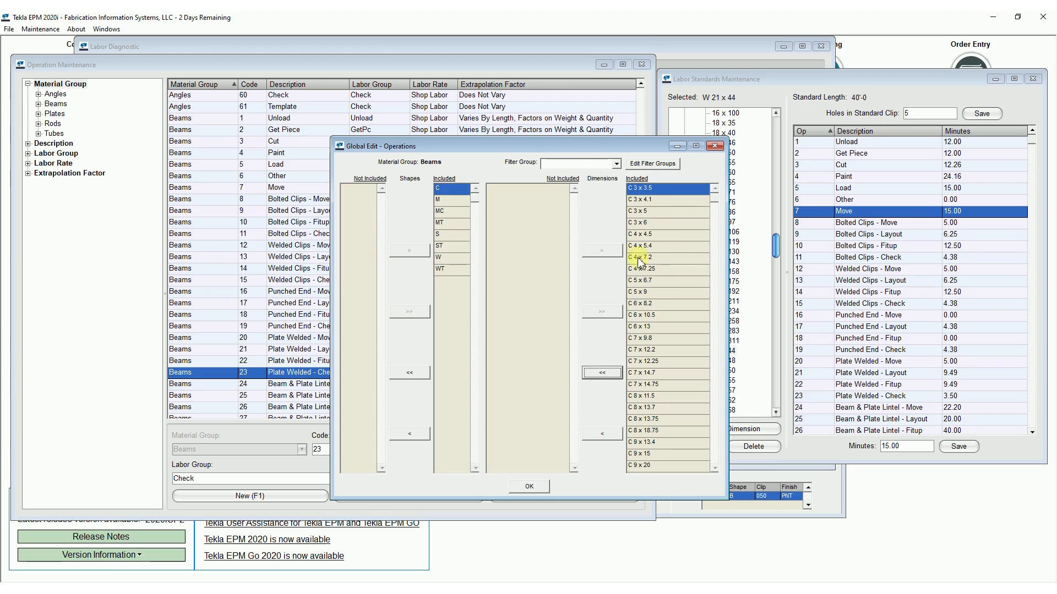
click(454, 257)
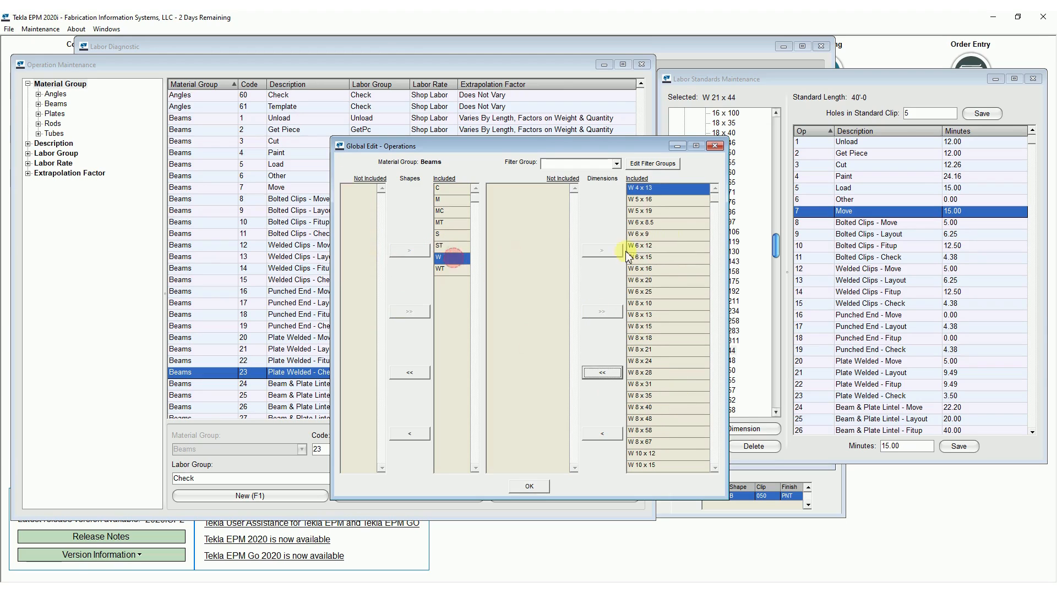
click(667, 293)
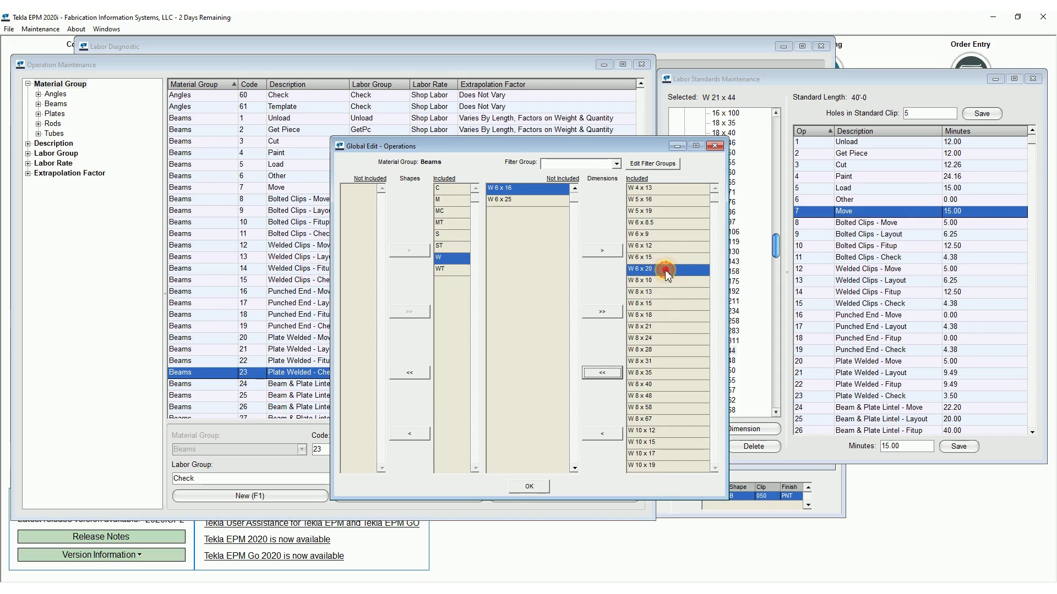
click(593, 312)
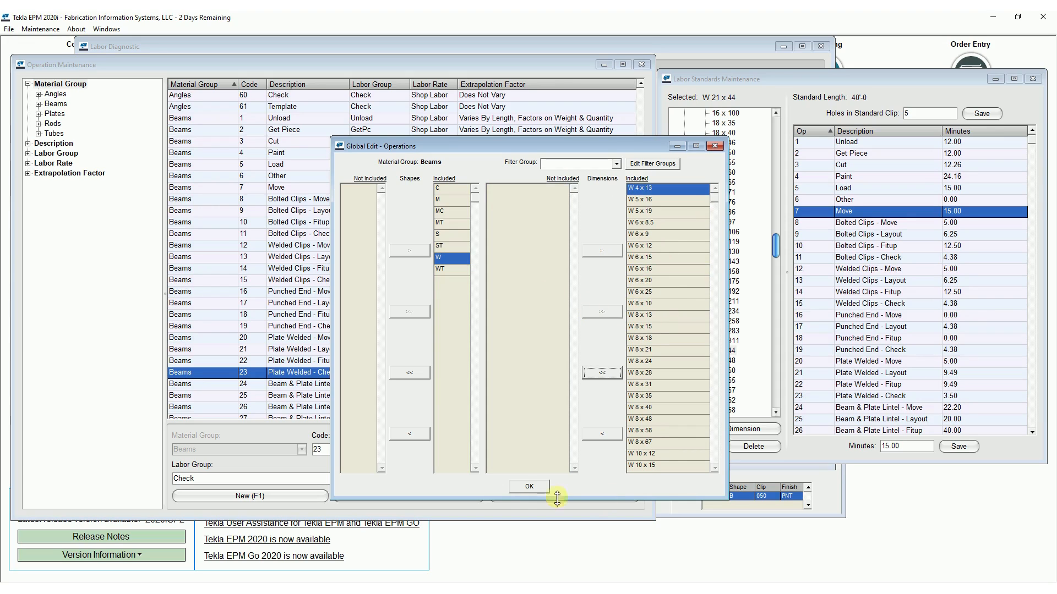
click(530, 487)
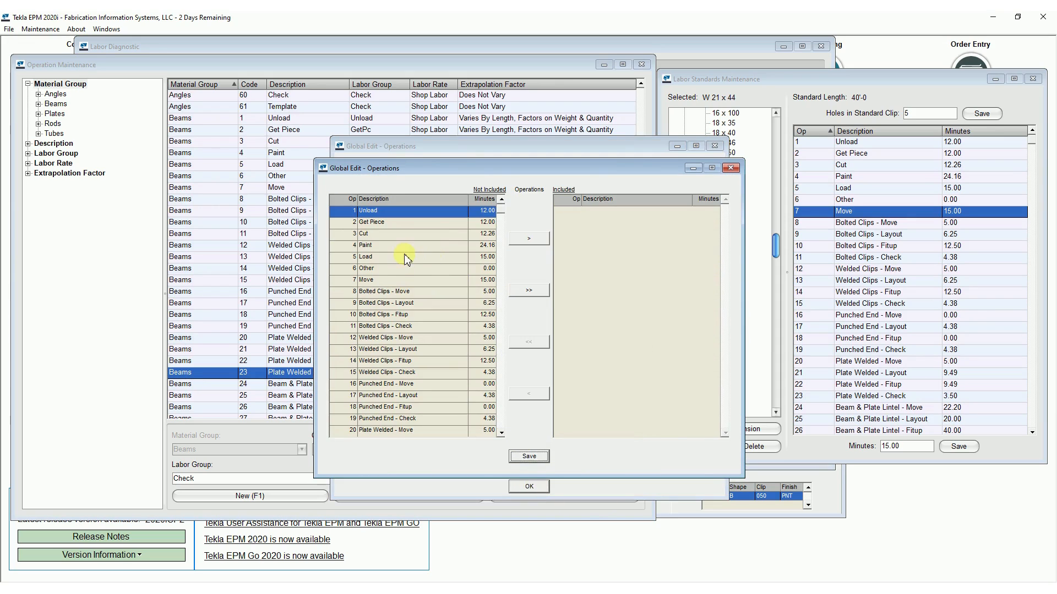
Include only operation 7 - Move at 15.00 minutes in the global edit and save it.
click(396, 278)
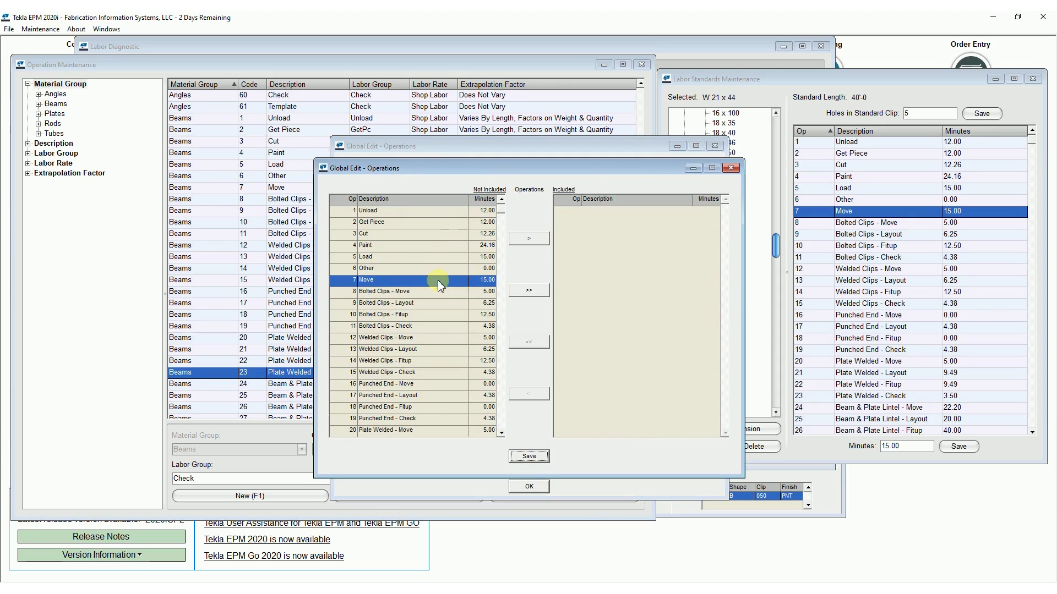
click(529, 238)
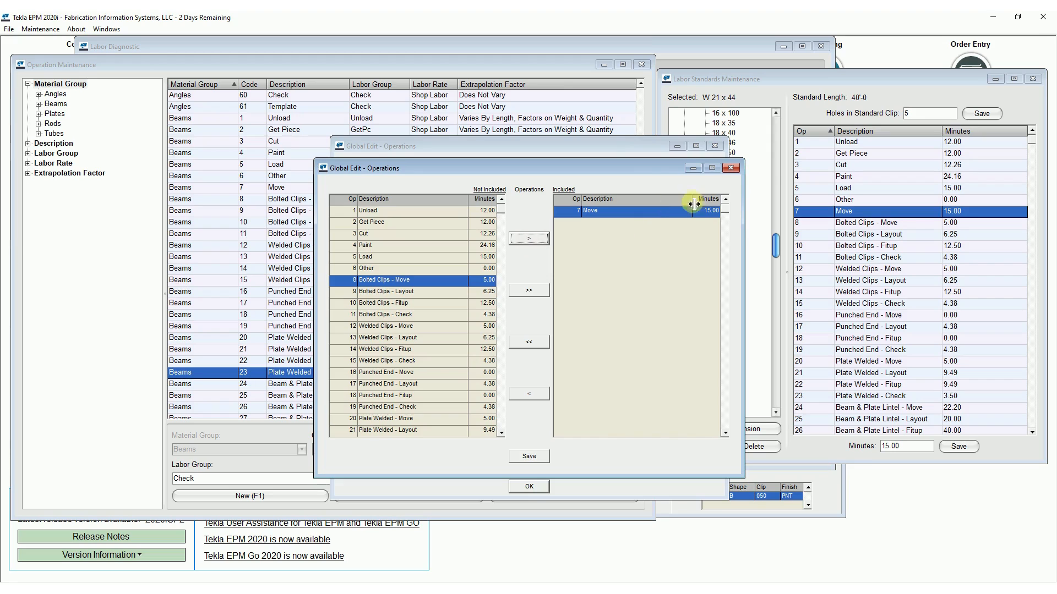
drag(615, 177, 845, 272)
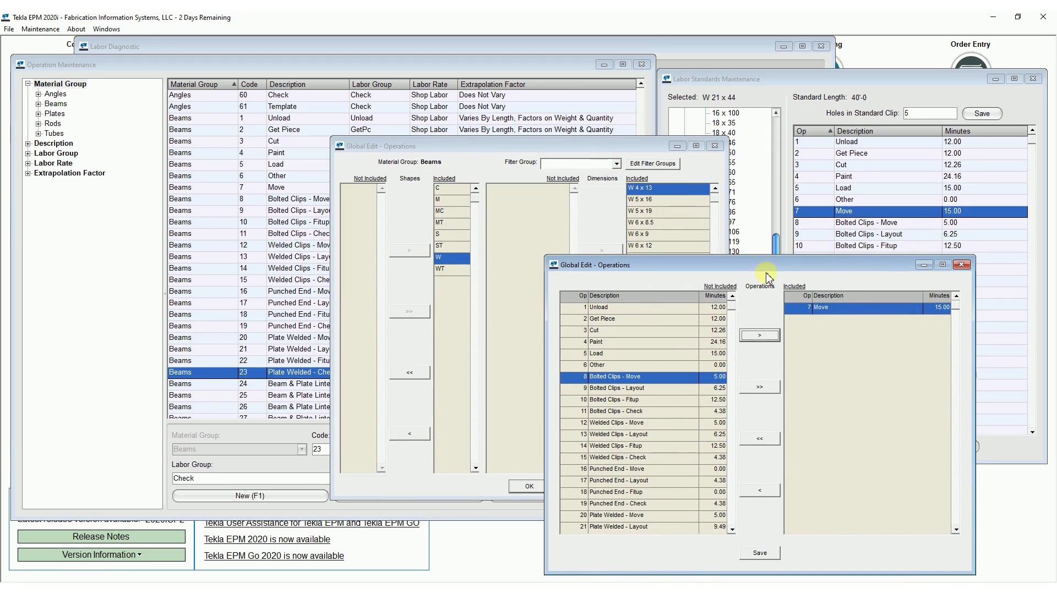
drag(766, 269, 507, 161)
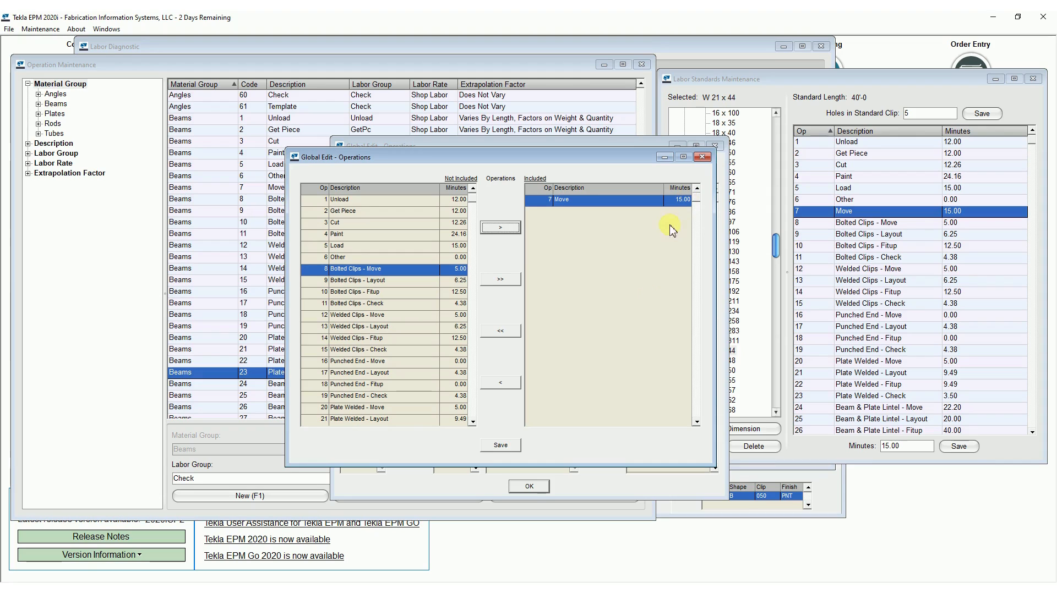
click(501, 445)
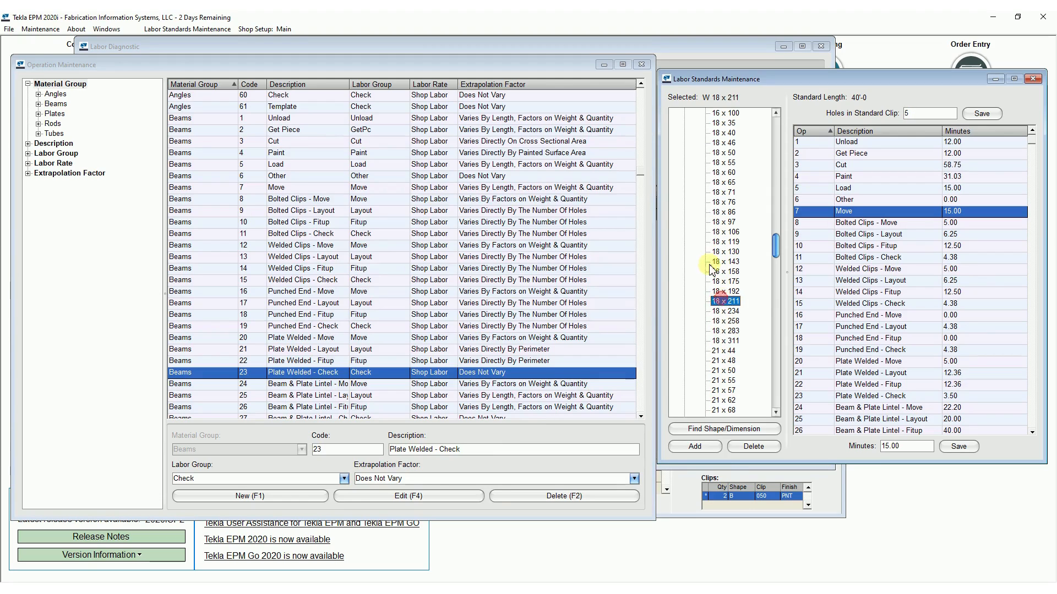
Check the Move standard on several W 18 sizes, including W 18 x 86, and return to W 21 x 44.
click(714, 232)
click(721, 211)
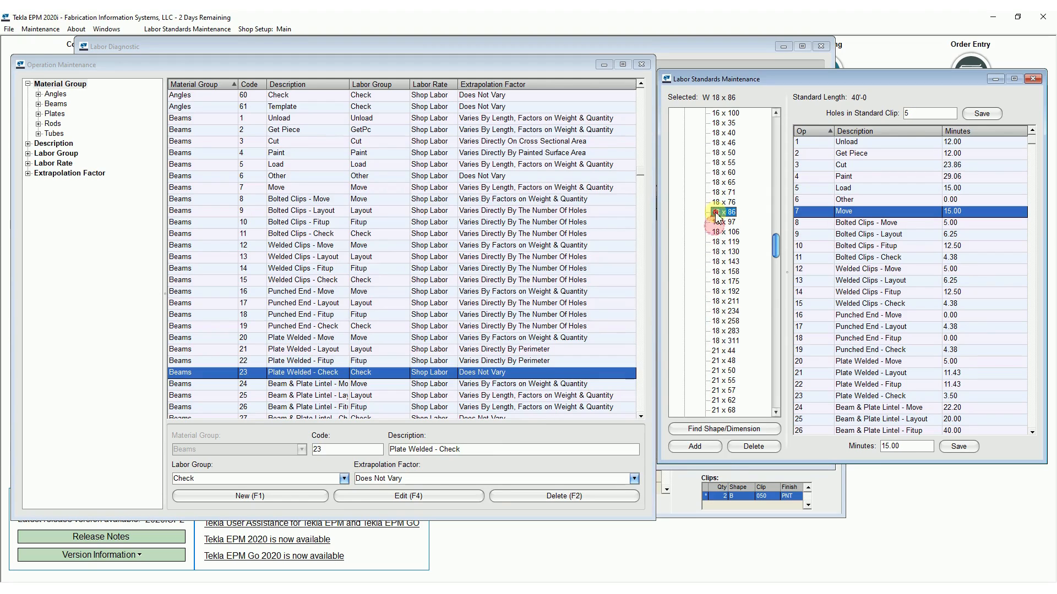
click(724, 351)
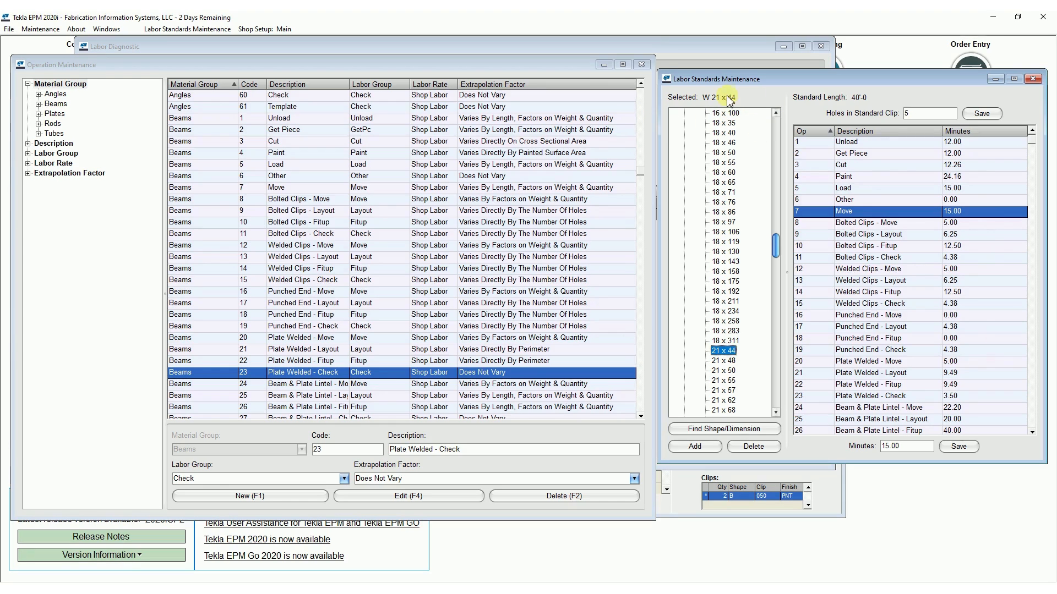
Close the operation and labor standards maintenance, and examine the web holes' Hole Layout and Punch (AUTO) at 3/8 details in the labor diagnostic.
click(642, 65)
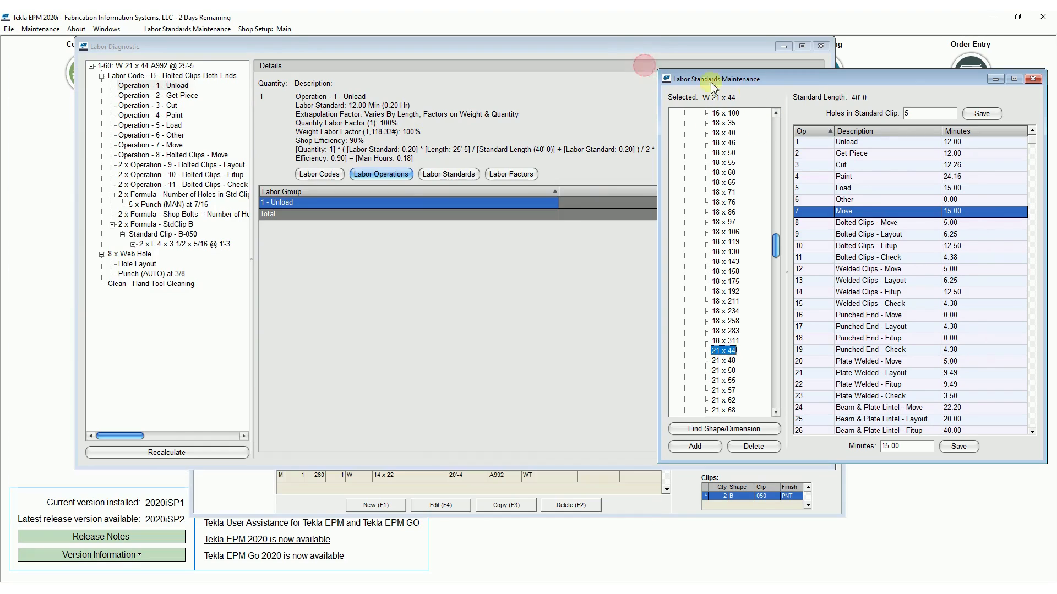
click(1034, 79)
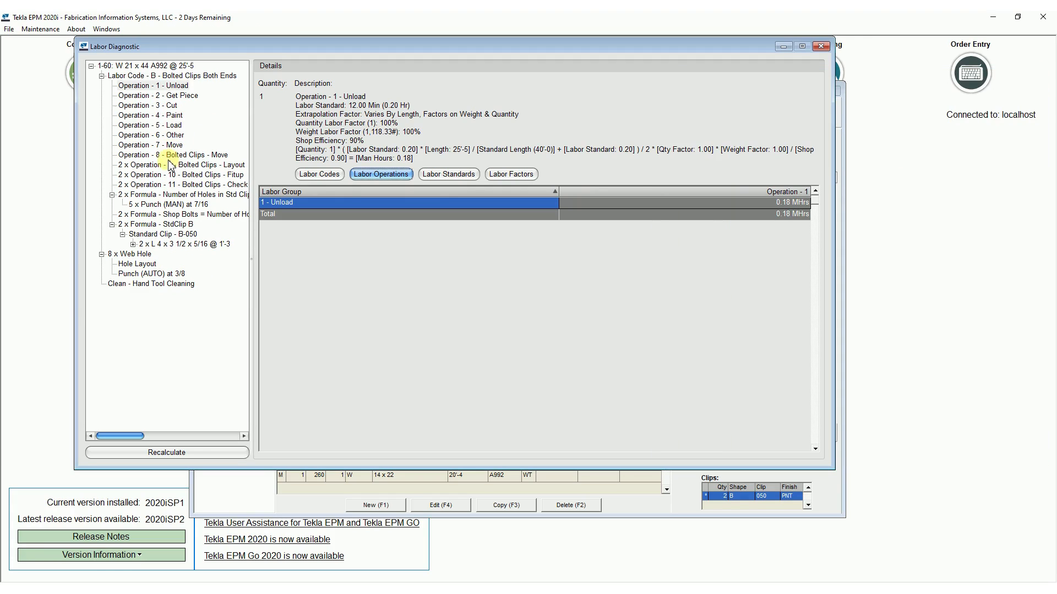
click(139, 264)
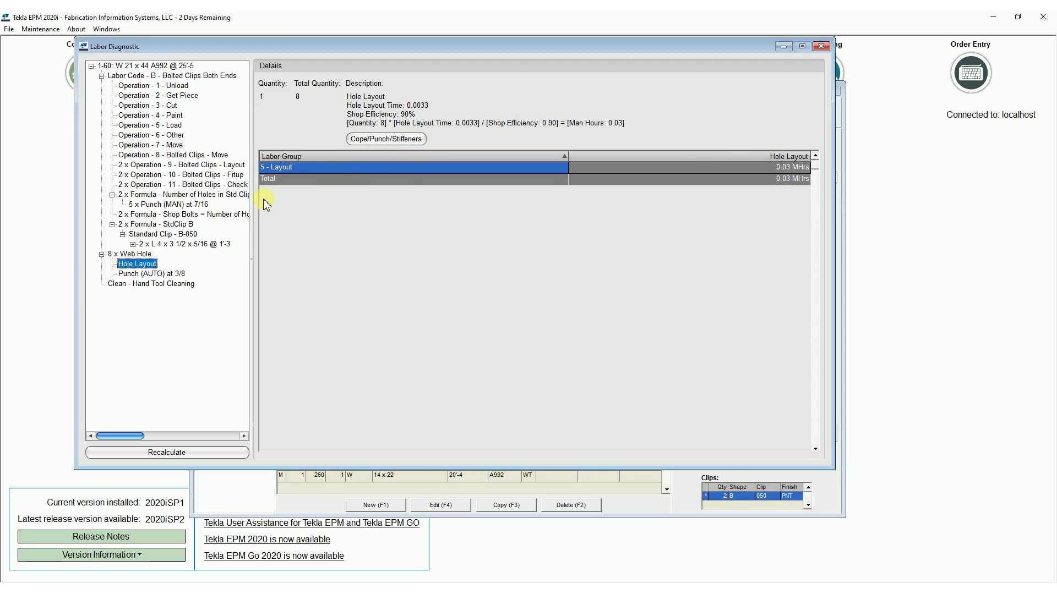
click(152, 273)
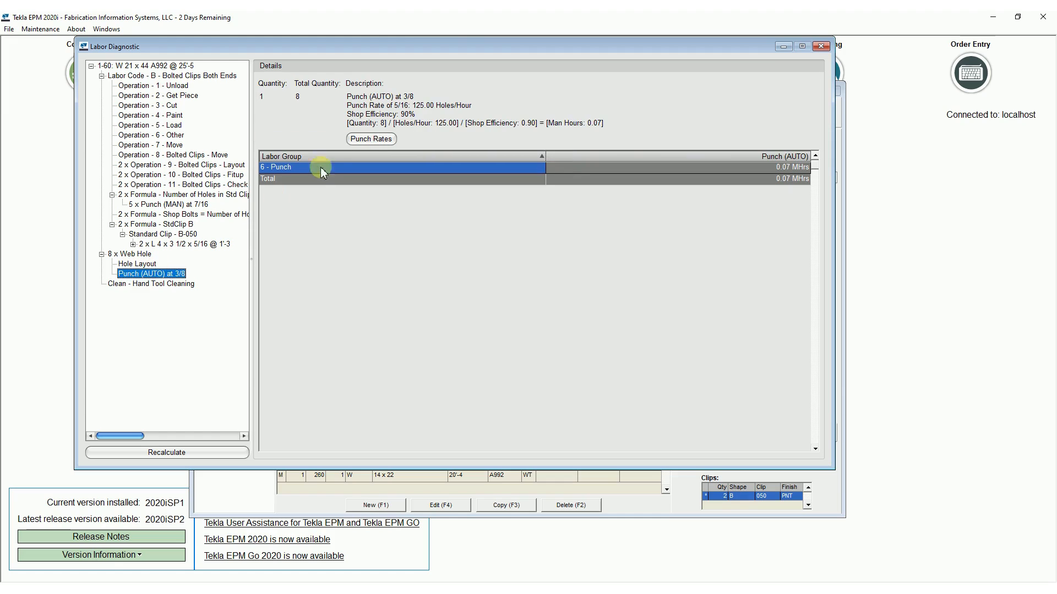
Review the punch rates behind the web holes' Punch (AUTO) at 3/8 labor, and close the labor diagnostic.
click(376, 139)
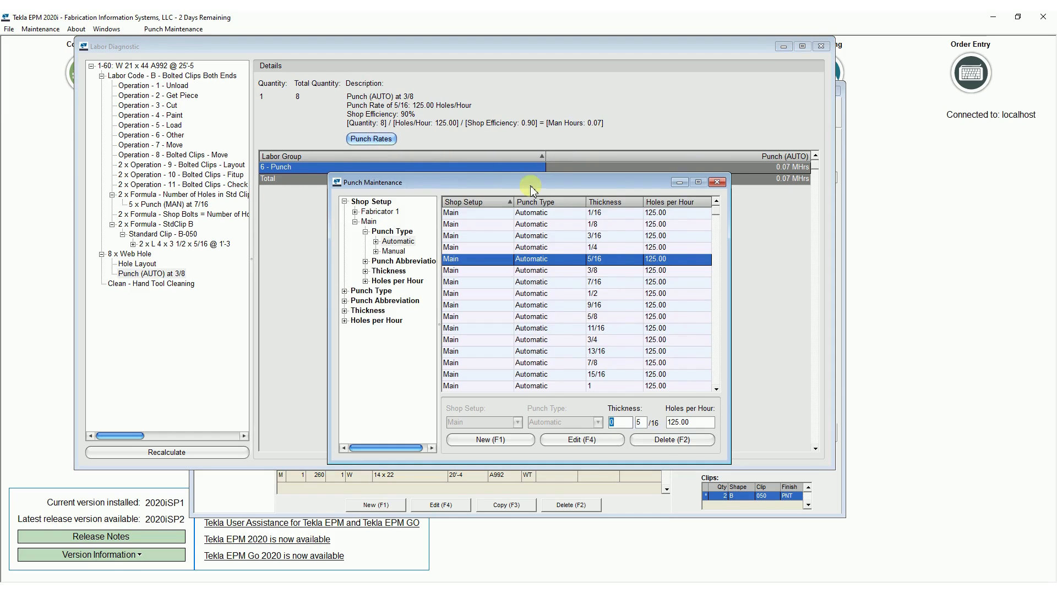
drag(531, 189, 612, 195)
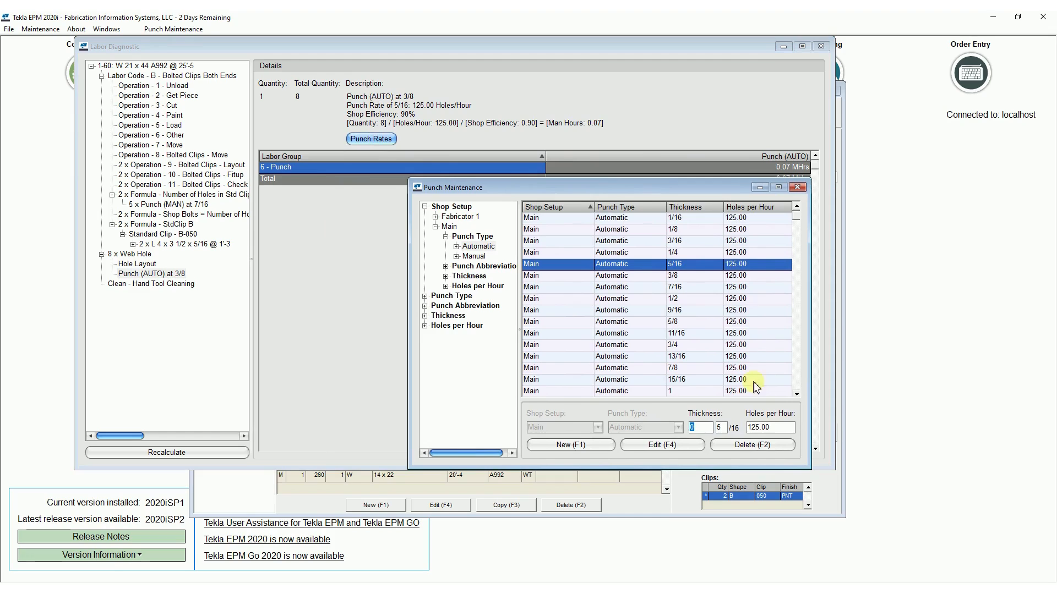
drag(618, 189, 490, 171)
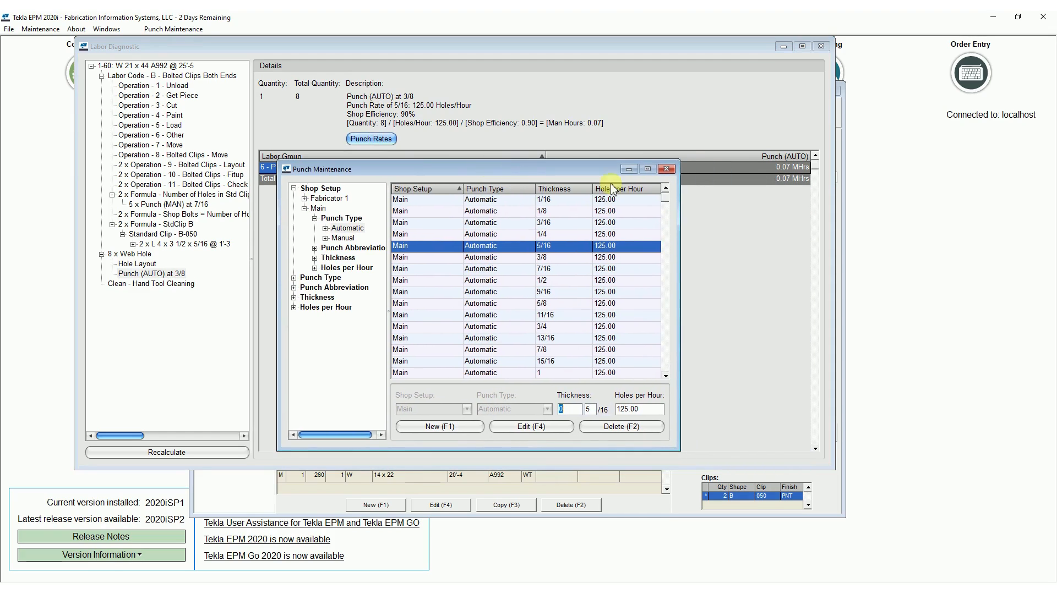
click(667, 169)
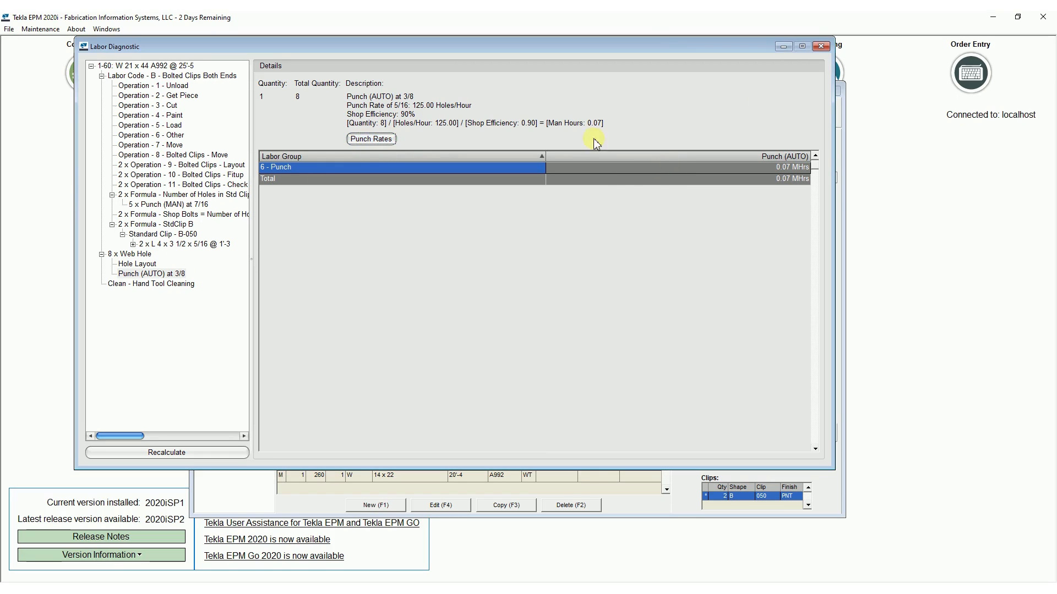
click(820, 46)
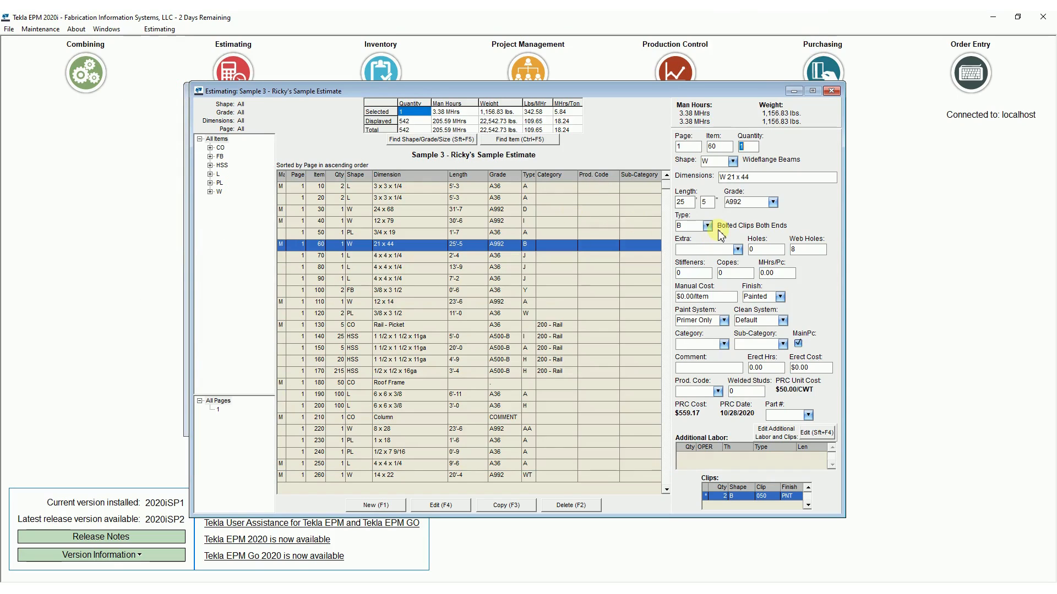
Change the W 21 x 44 beam's labor type to D, Welded Clips Both Ends, and save the item.
click(707, 225)
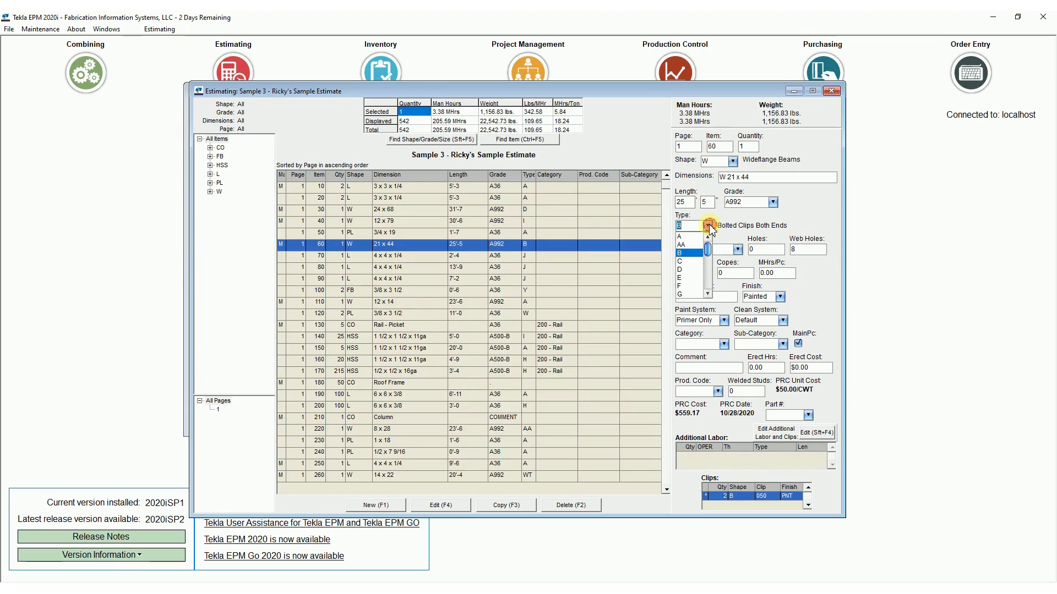
click(685, 269)
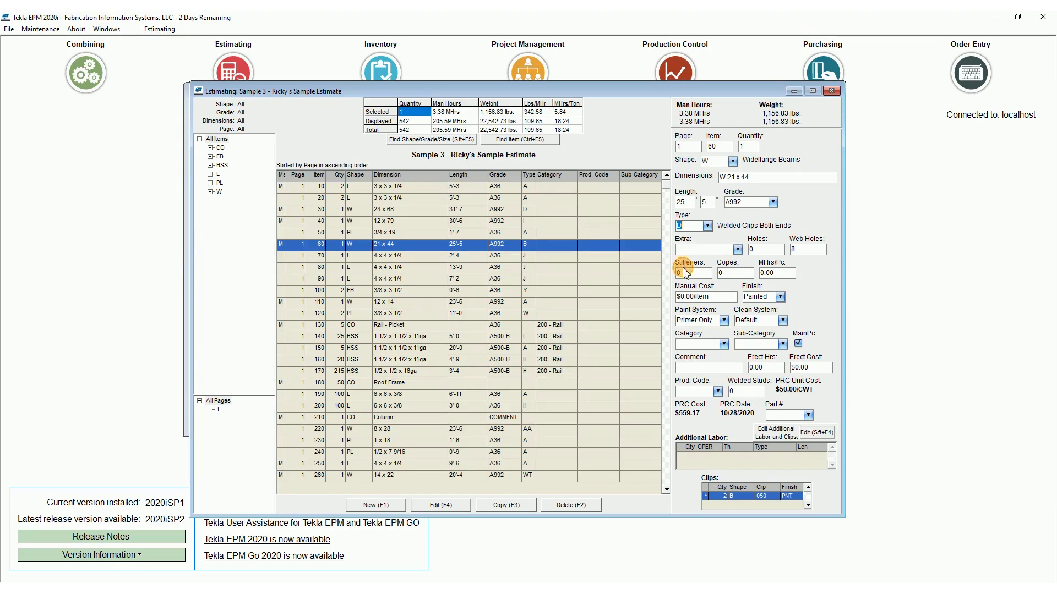
click(454, 509)
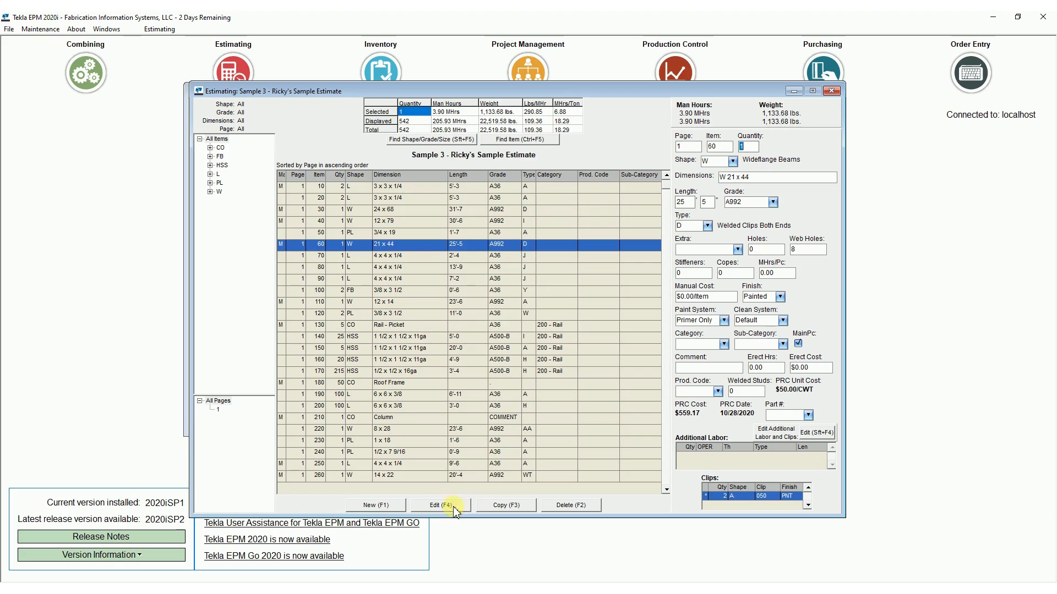
Examine the Fillet Weld (MAN) at 0.250" calculation in the W 21 x 44 beam's labor diagnostic and its weld rates.
double_click(409, 251)
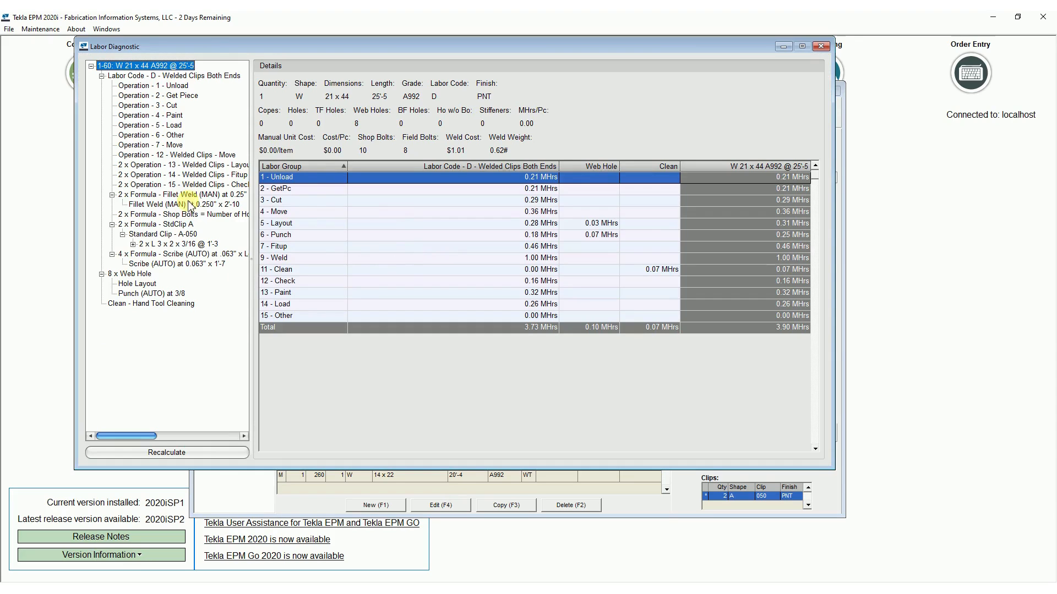
click(190, 204)
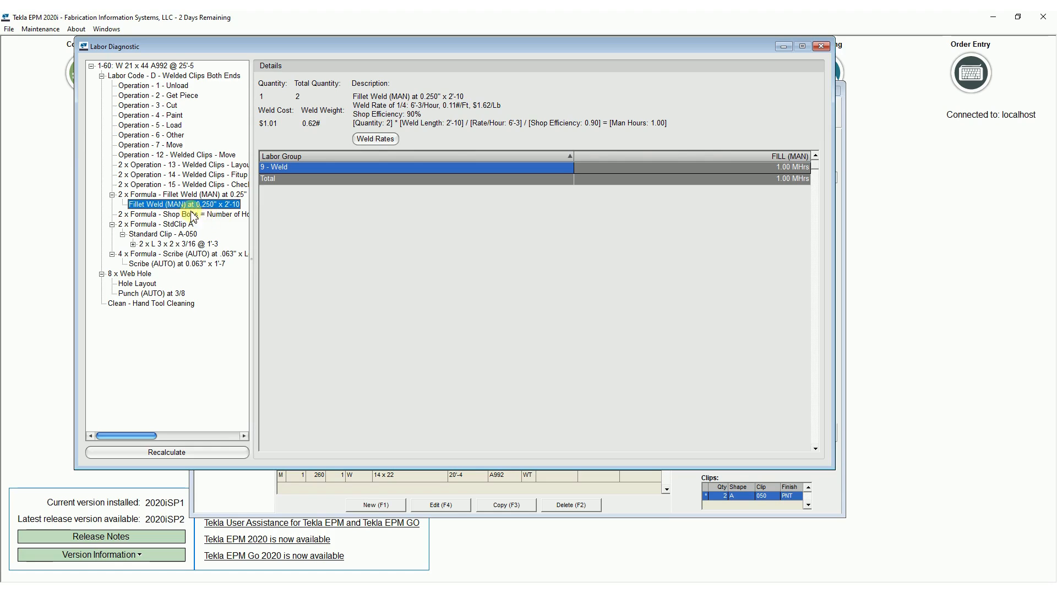
click(376, 139)
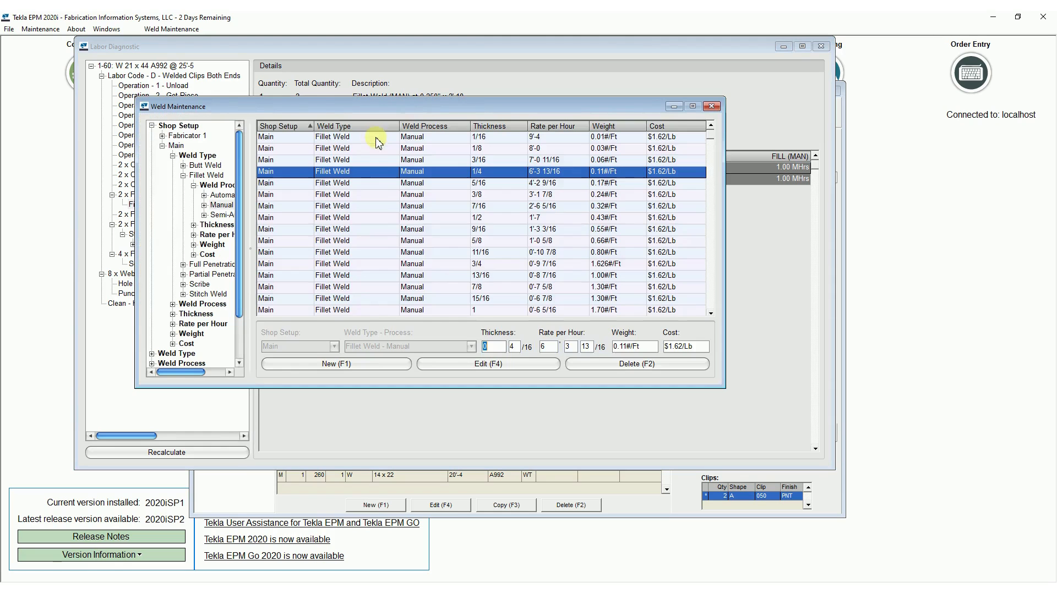
drag(413, 108, 475, 221)
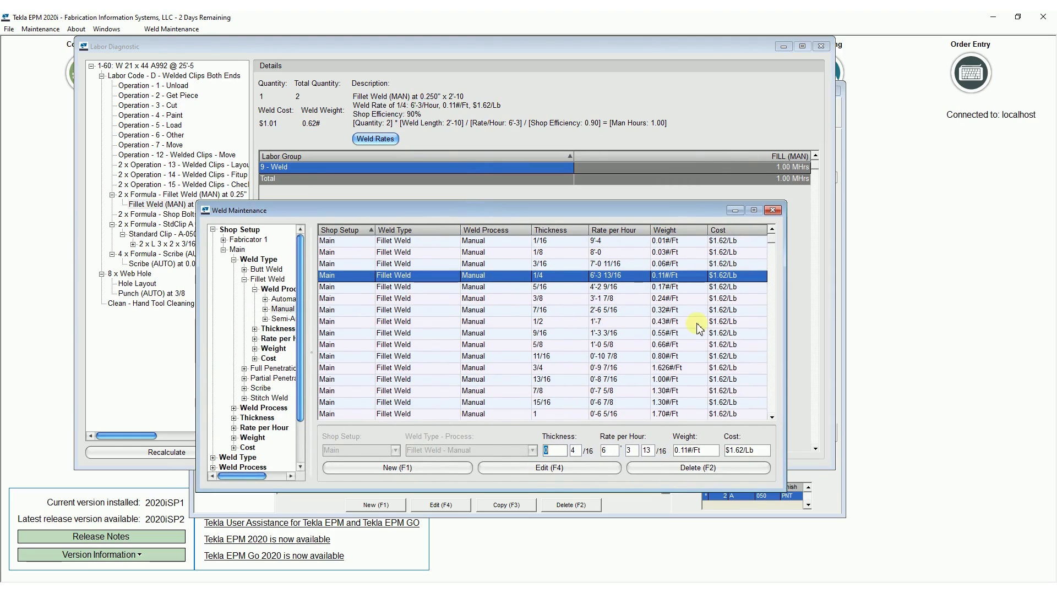
click(773, 211)
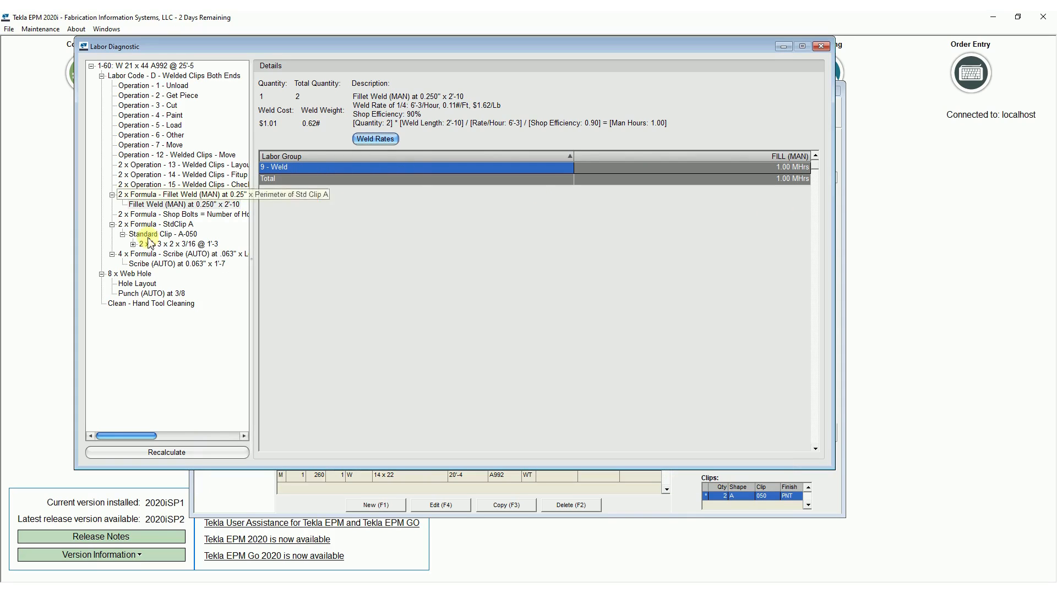
Check the Hand Tool Cleaning calculation and its clean rates, and examine the details of Operation - 5 - Load.
click(167, 304)
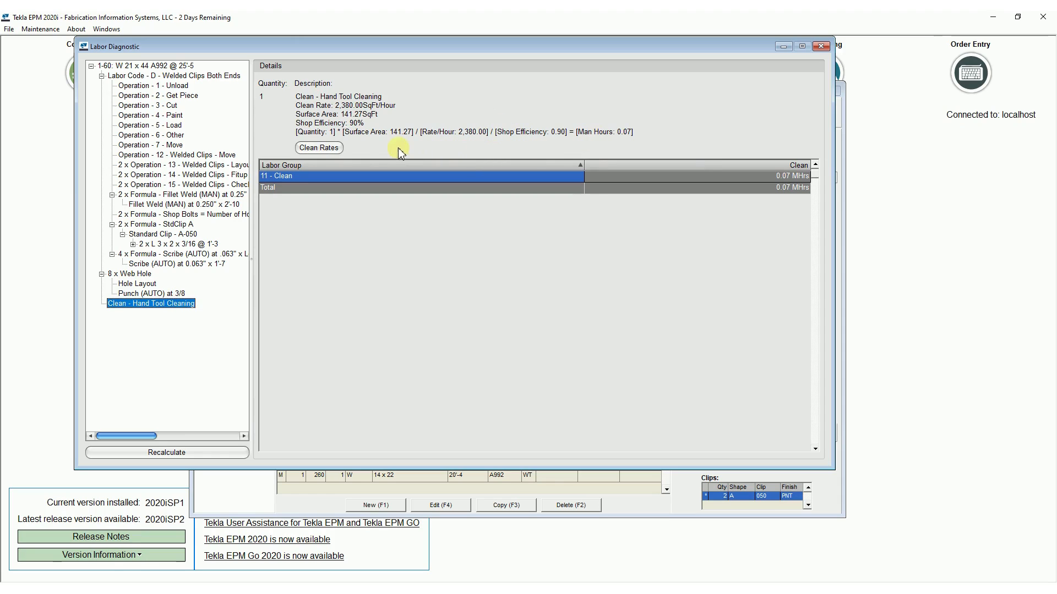
click(322, 147)
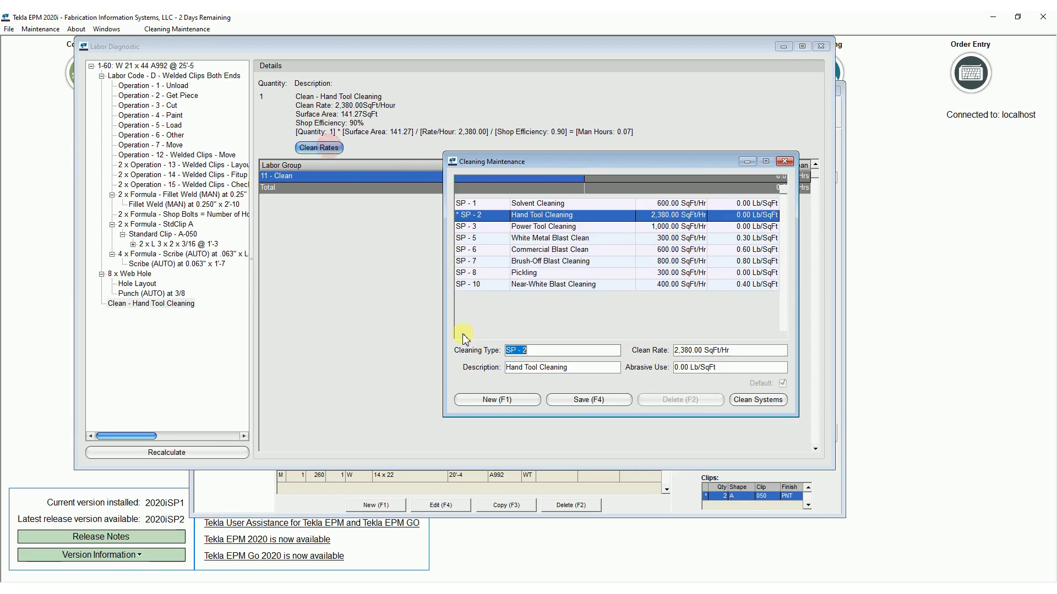
click(785, 161)
click(162, 128)
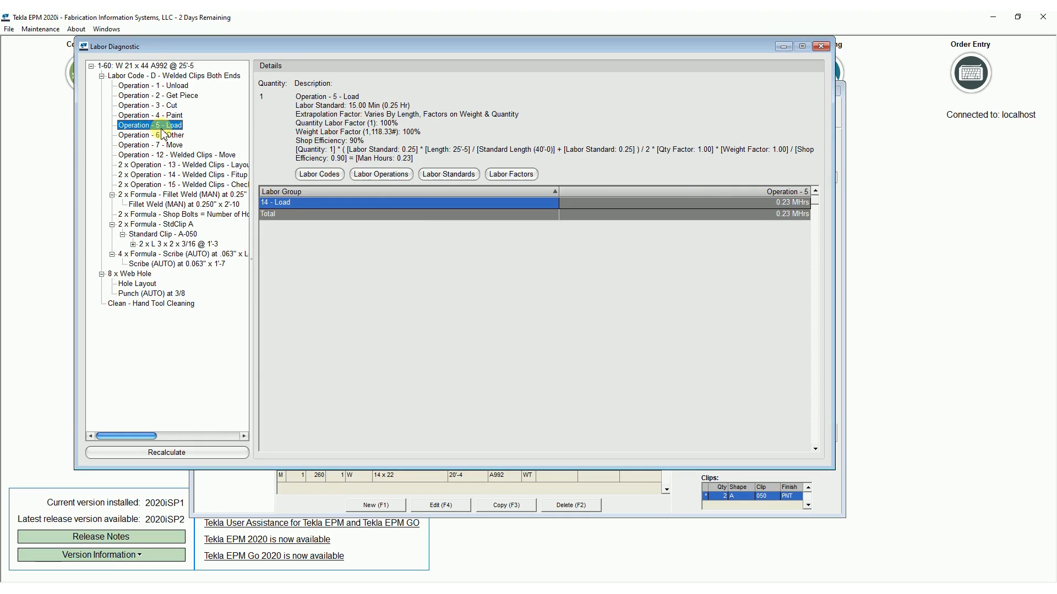